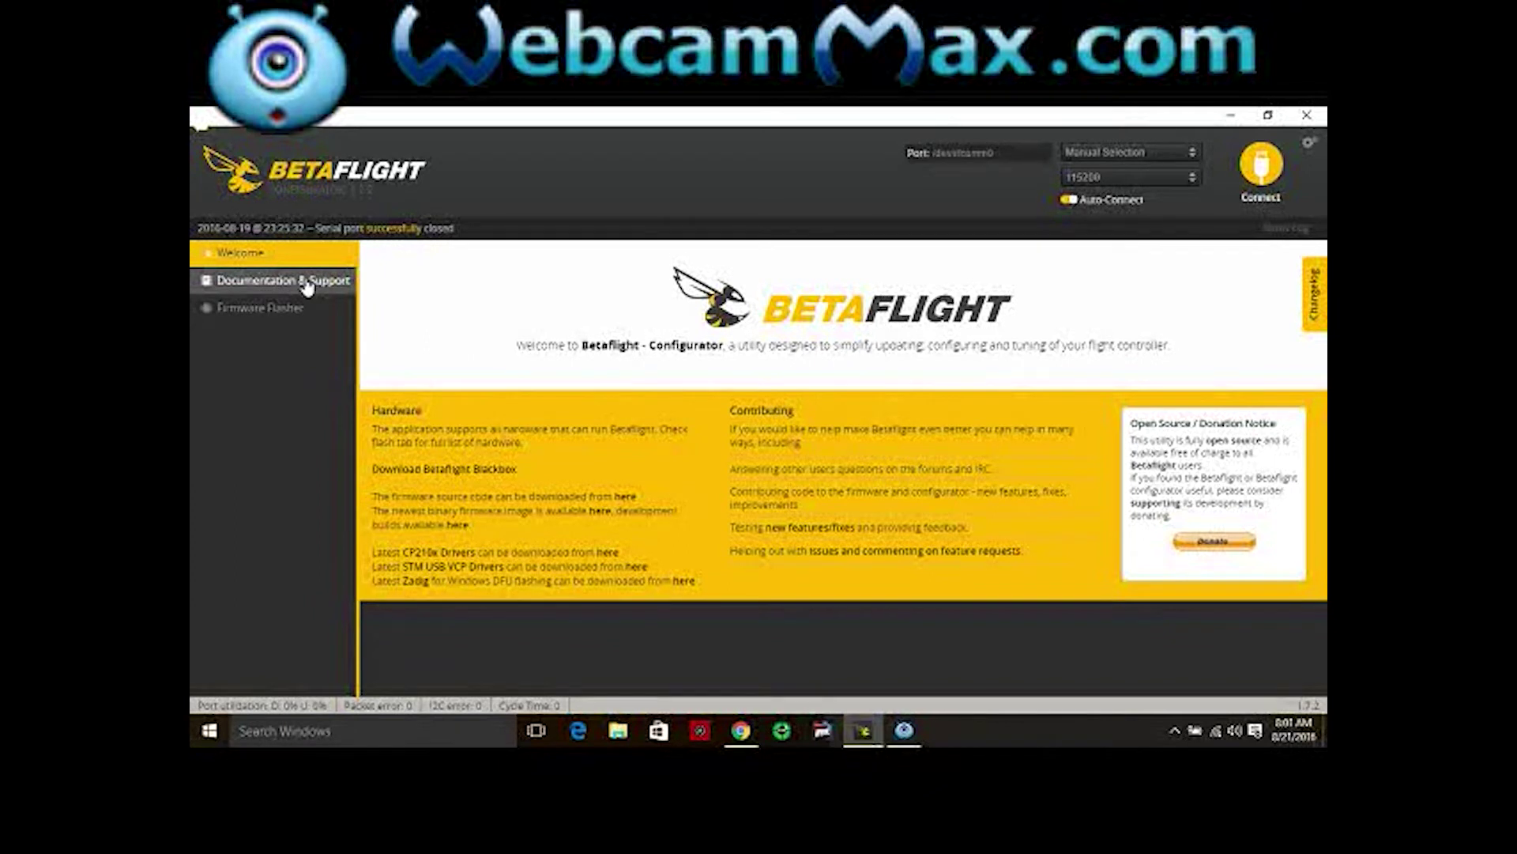
View the list of supported boards in the firmware flasher, and return to the welcome page
click(290, 310)
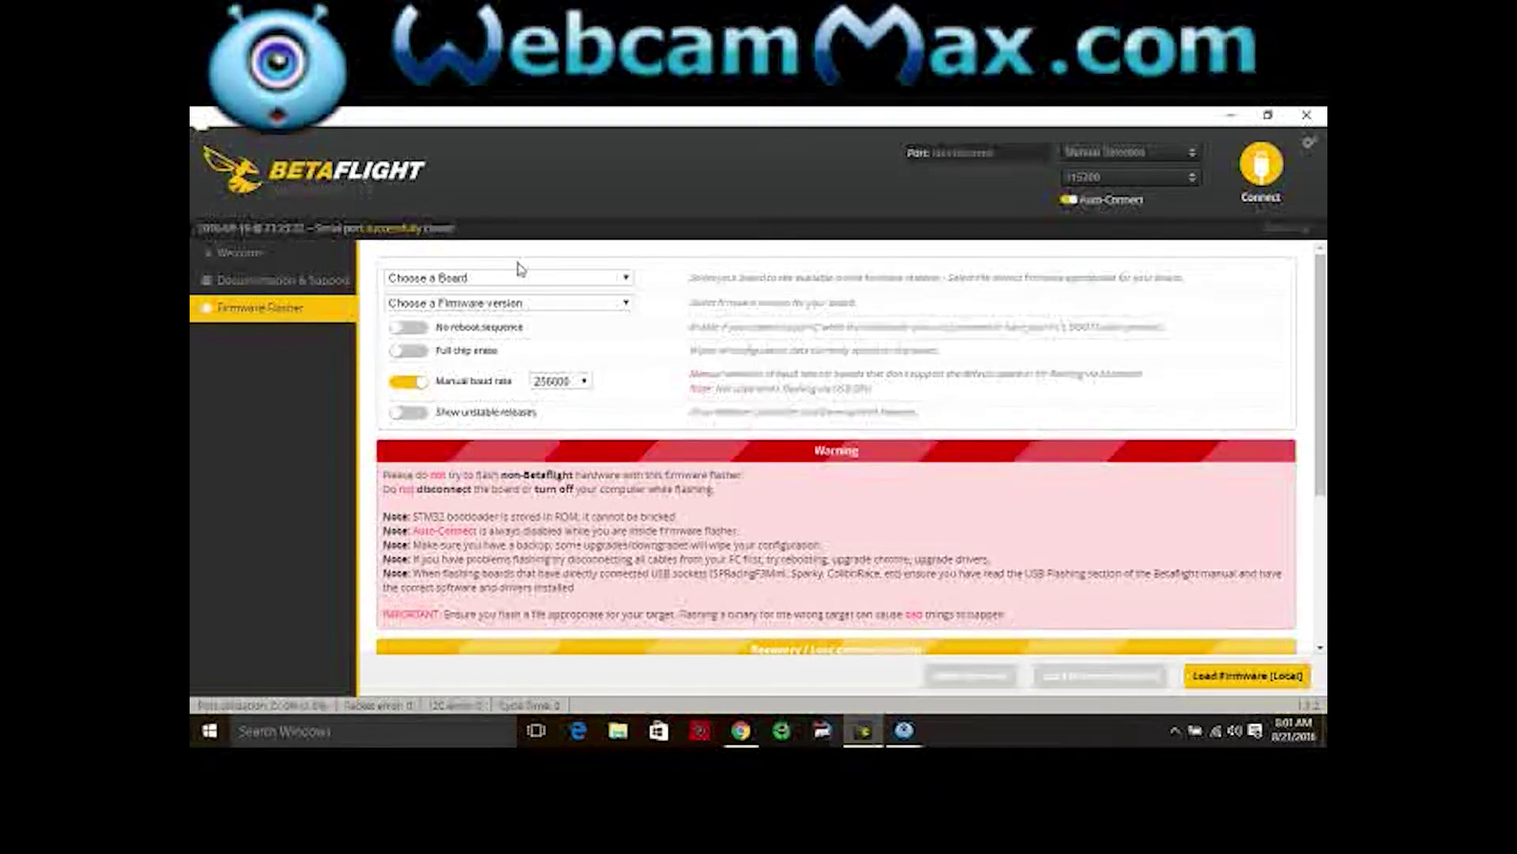
click(628, 281)
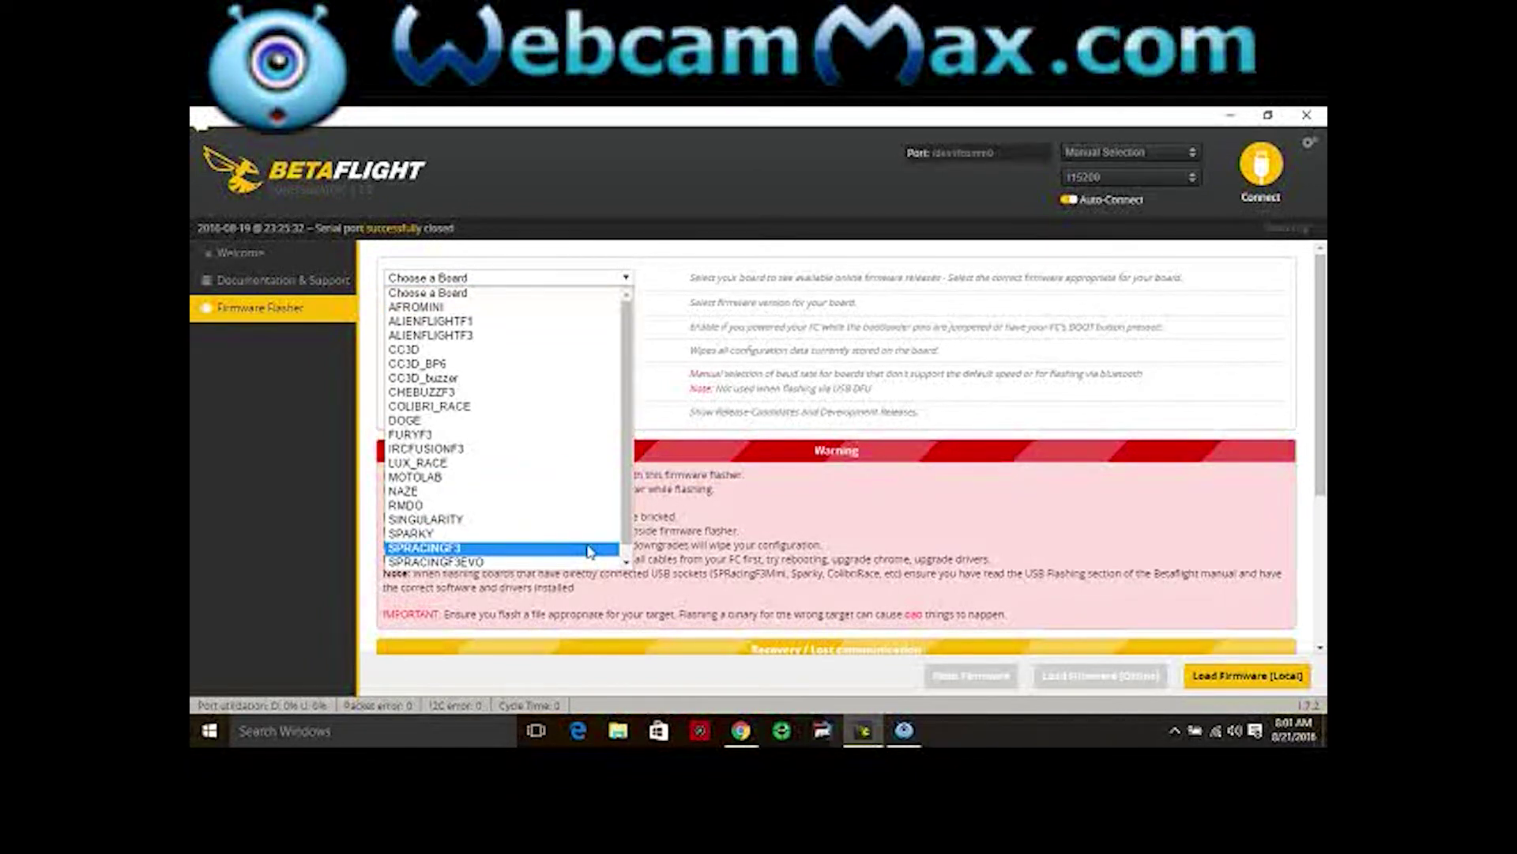
click(292, 402)
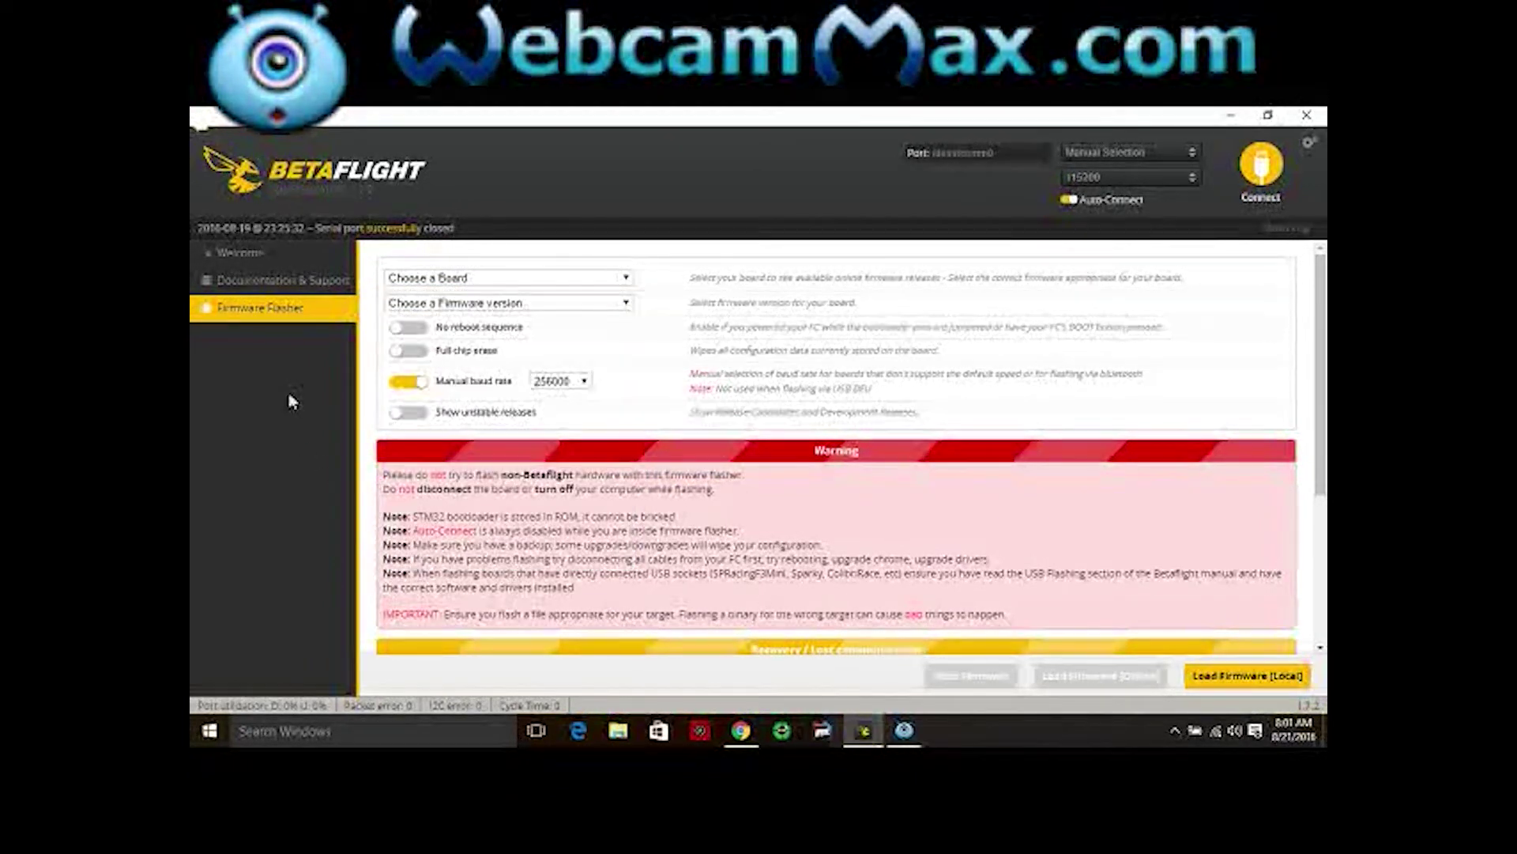
click(308, 260)
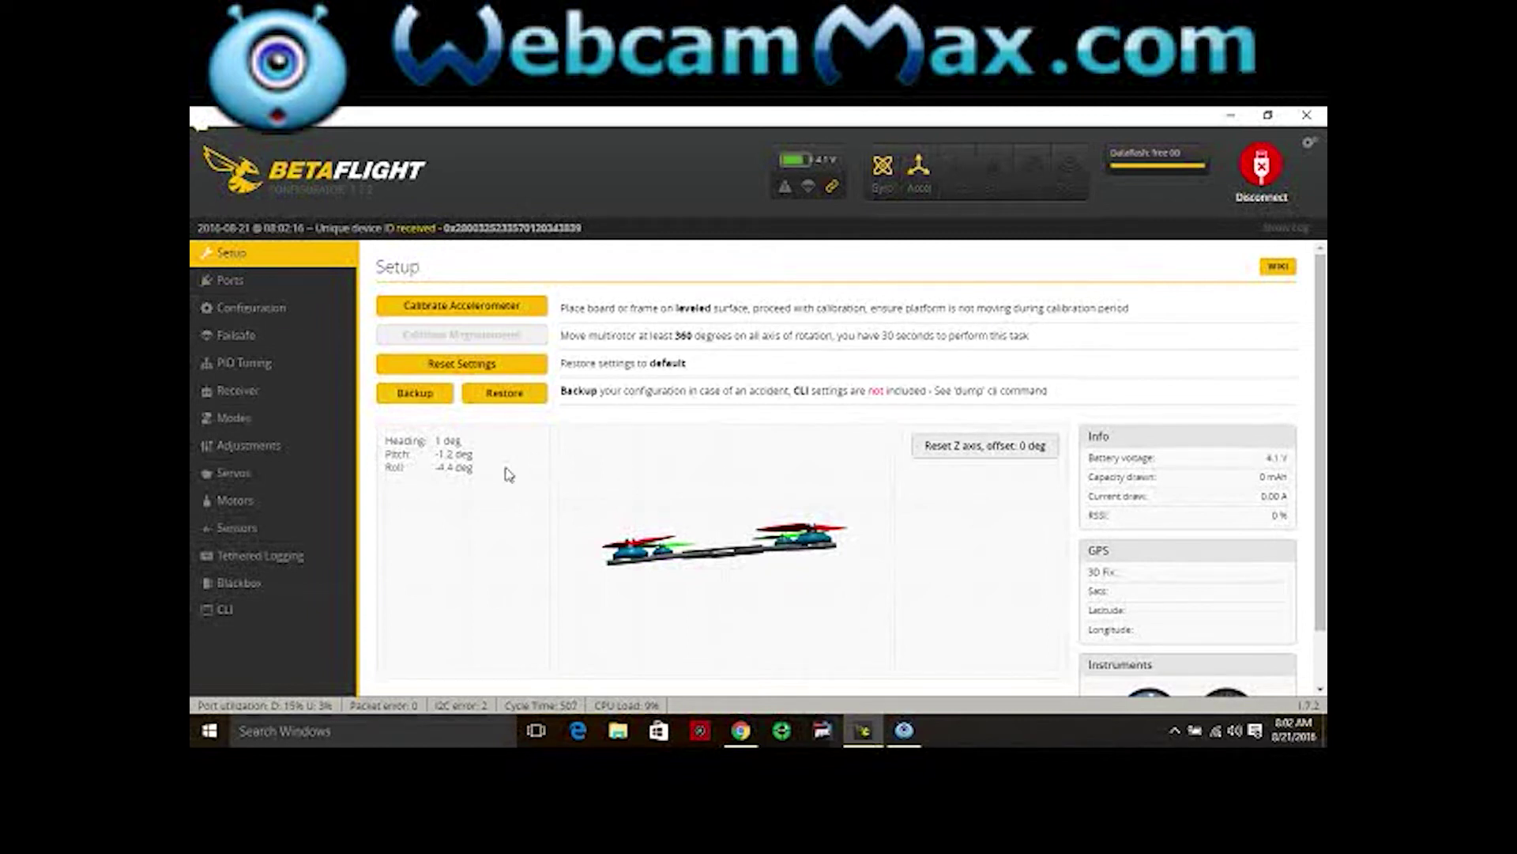
Check the UART port assignments, and select ONESHOT125 as the ESC/motor protocol in the configuration
click(274, 277)
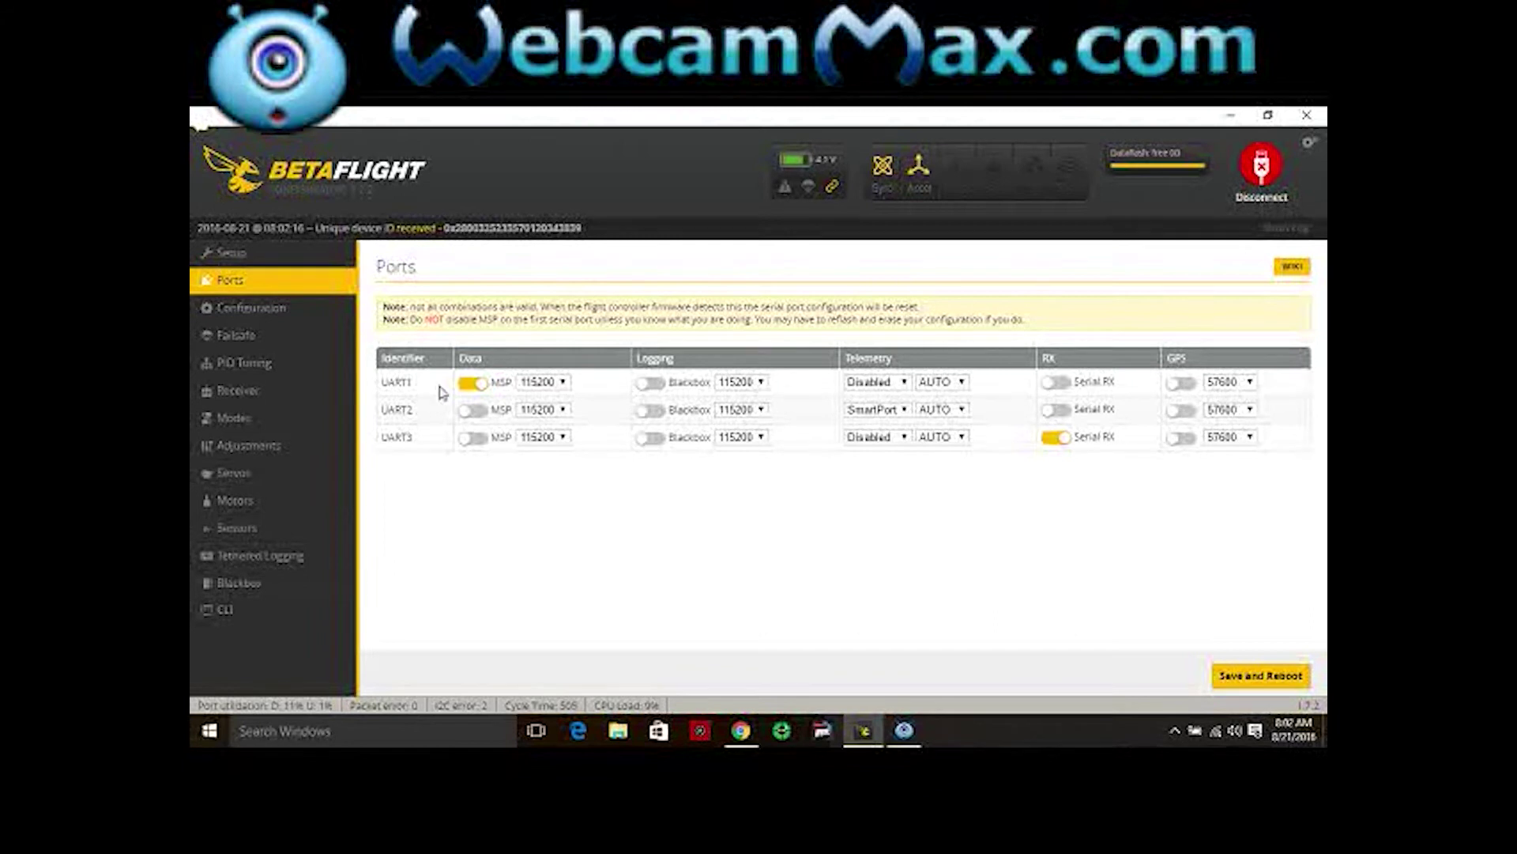
click(318, 320)
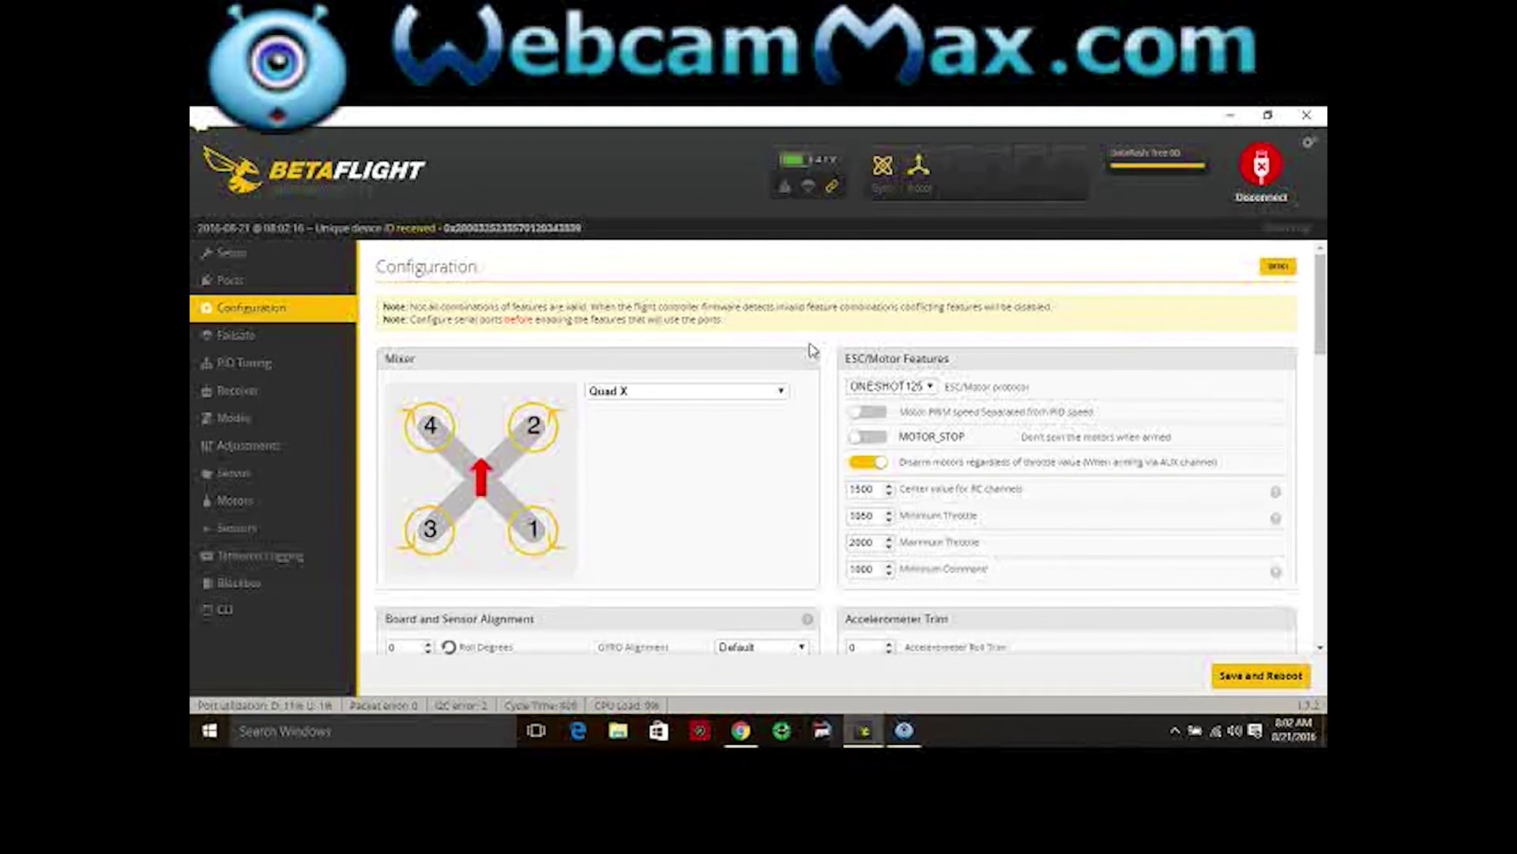
click(935, 389)
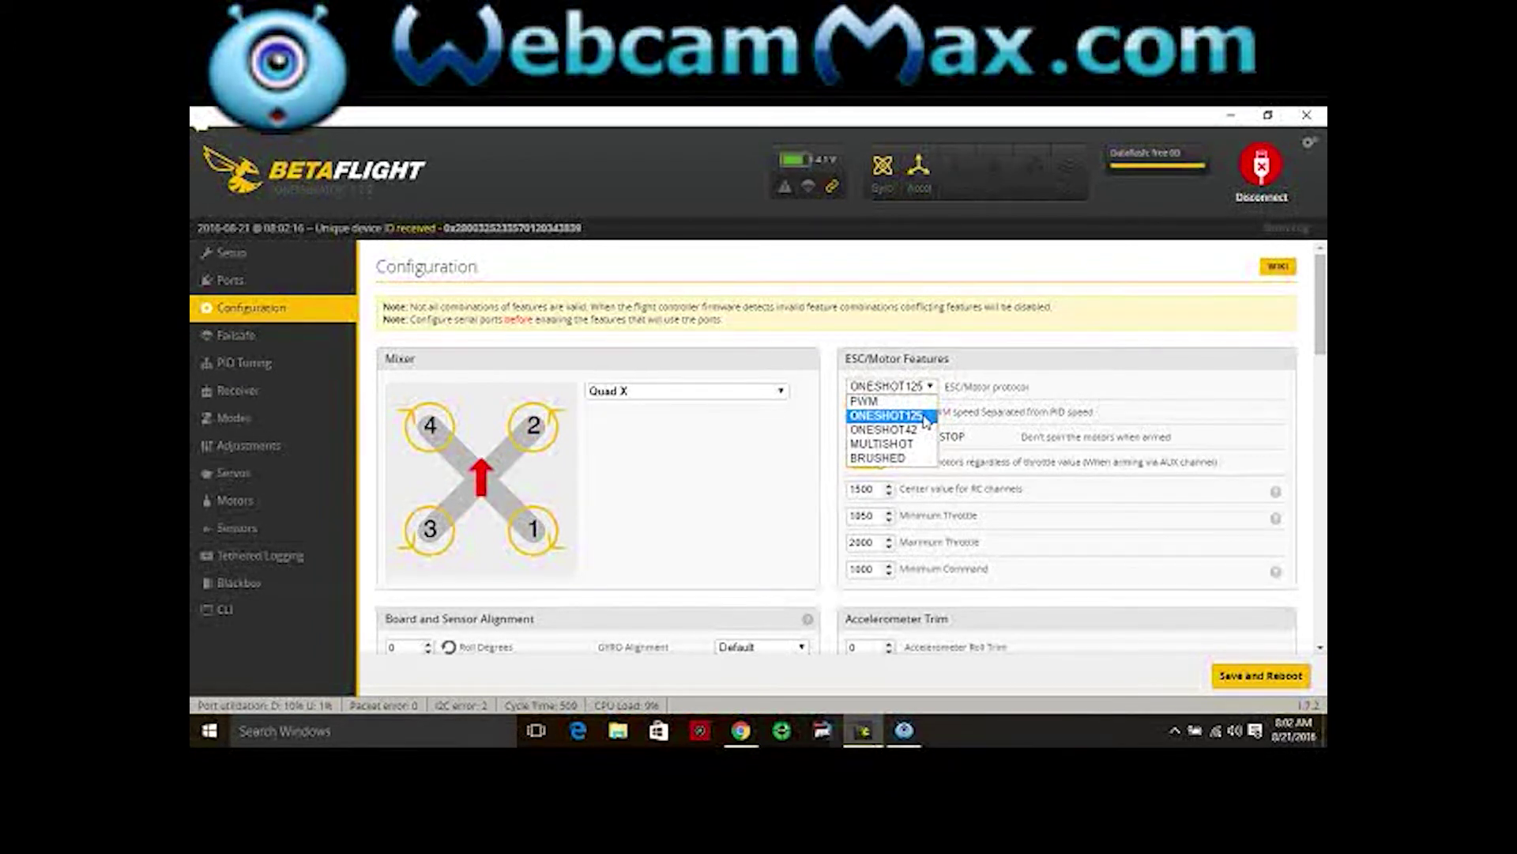
click(926, 417)
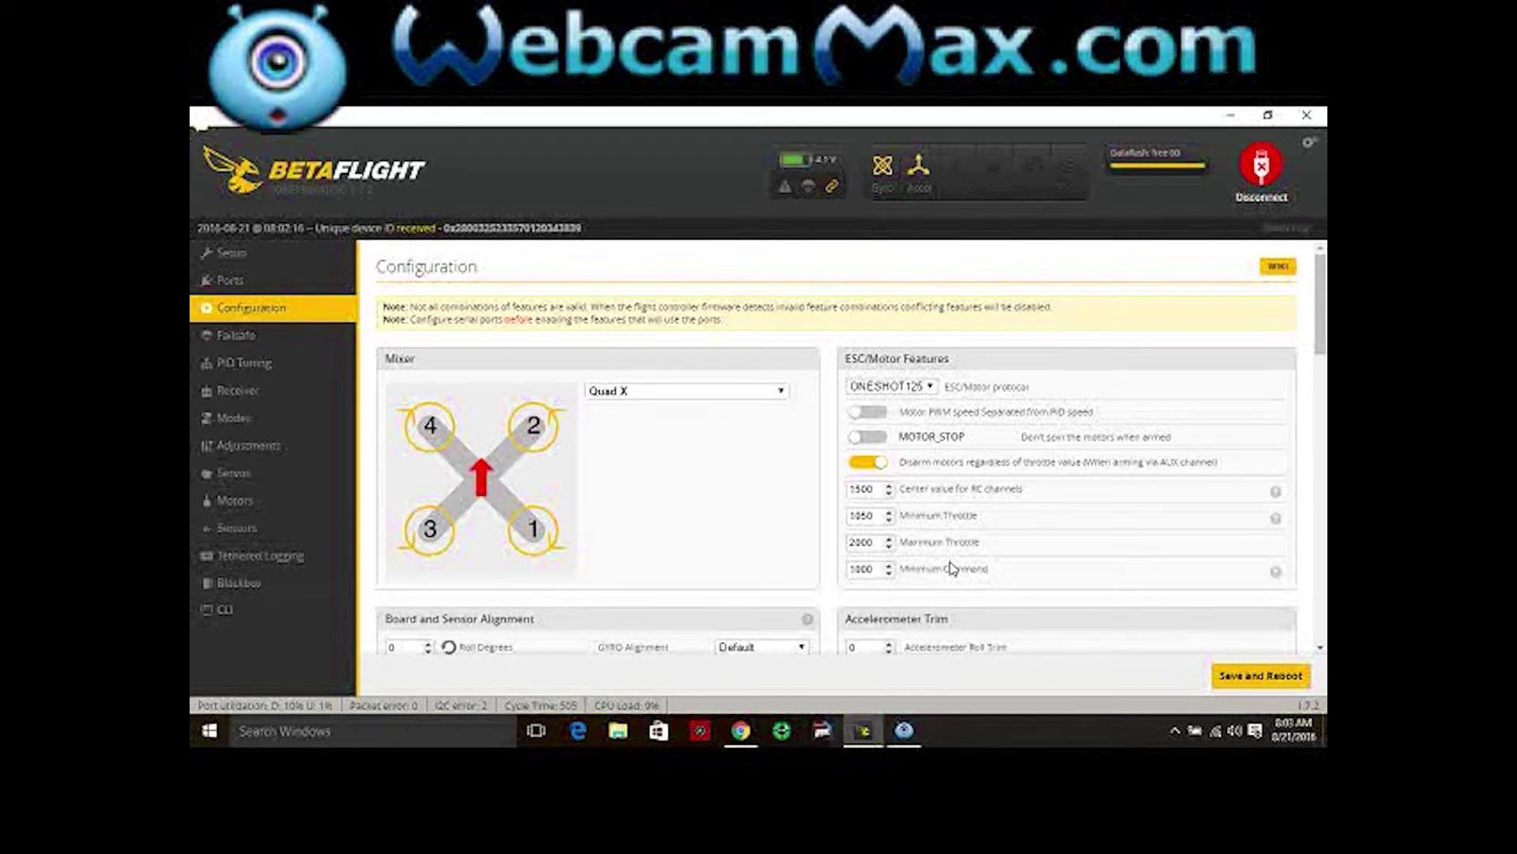
Examine the remaining configuration sections, from board alignment, receiver mode and battery voltage to system configuration and other features
click(1319, 648)
click(1320, 648)
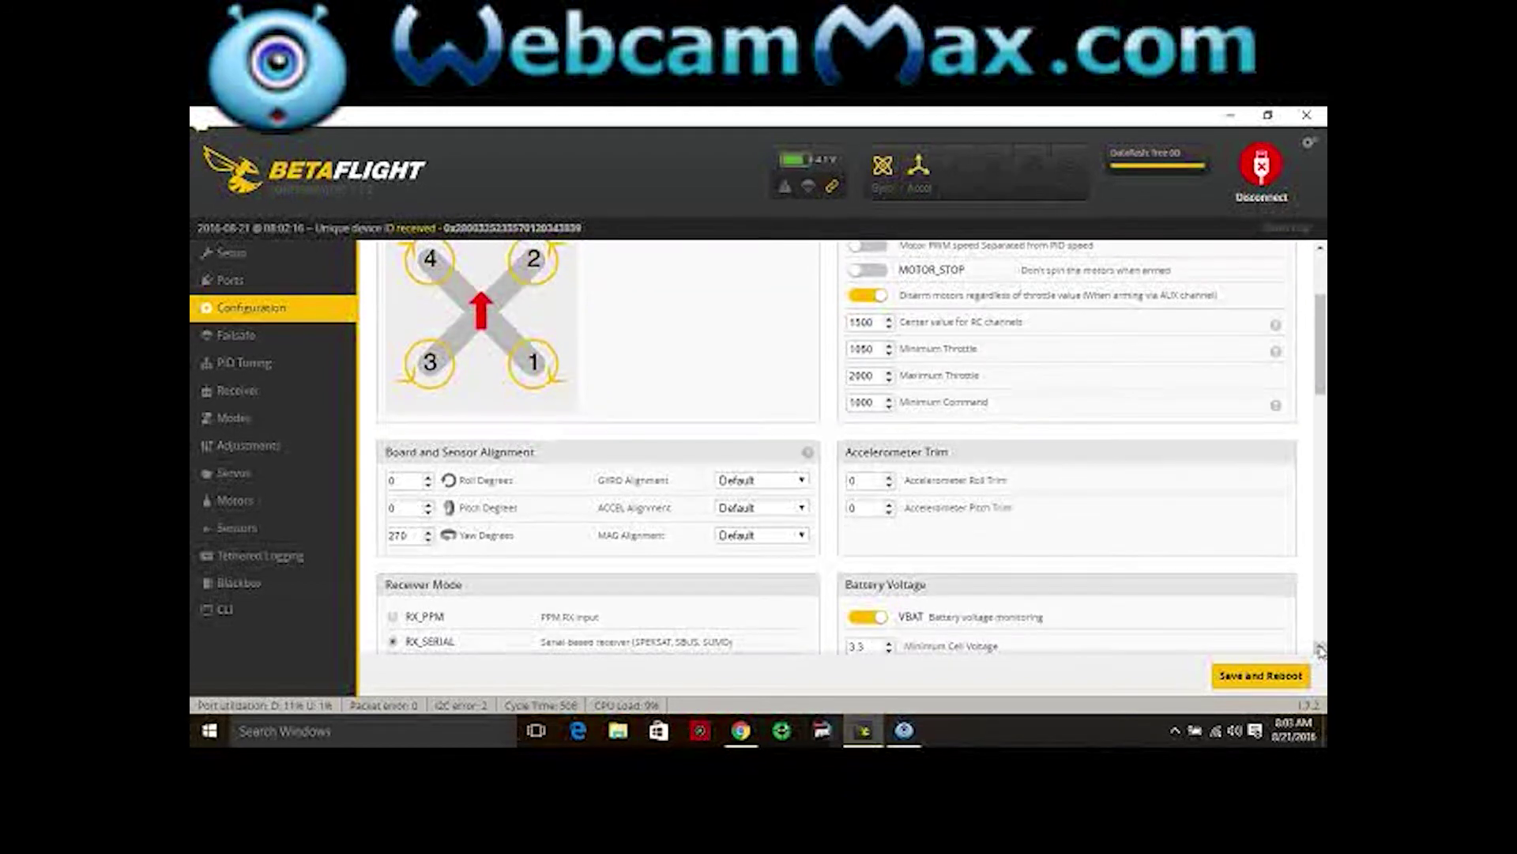
click(1320, 649)
click(1320, 649)
click(1320, 649)
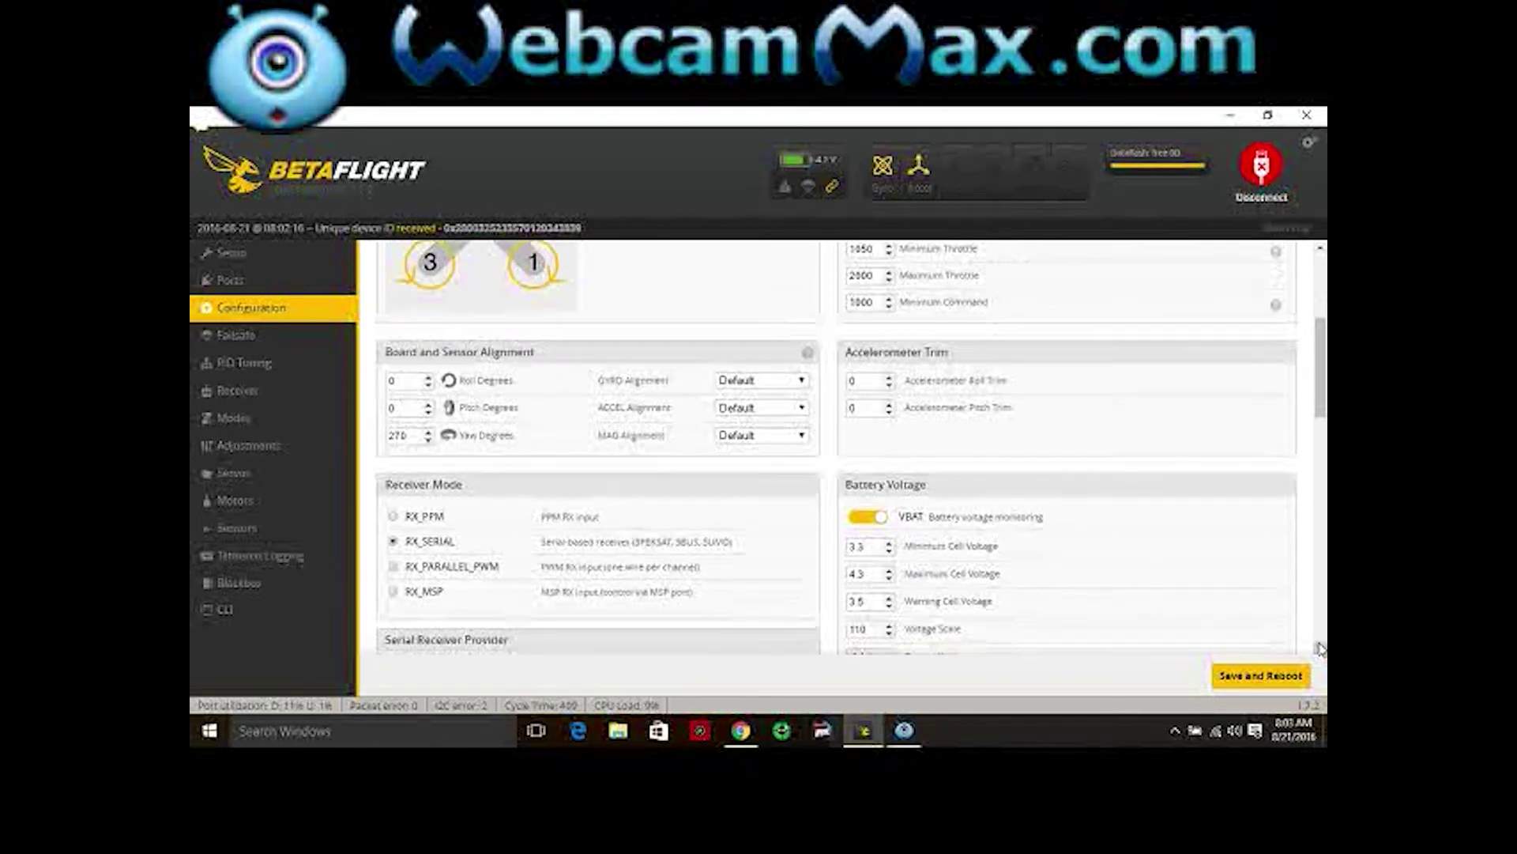
click(1320, 649)
click(1320, 649)
click(1320, 649)
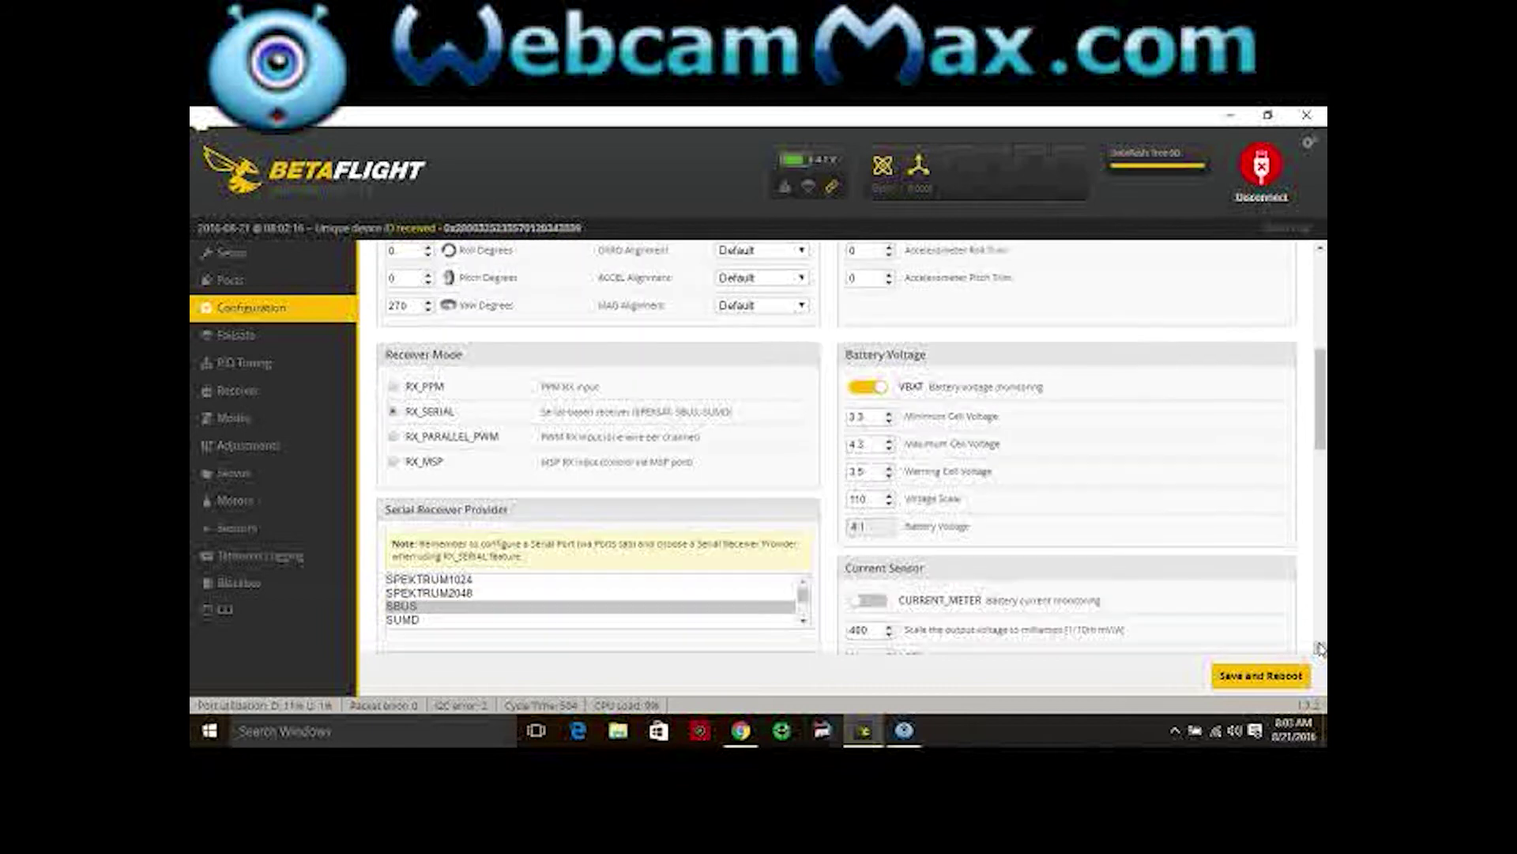
click(1320, 649)
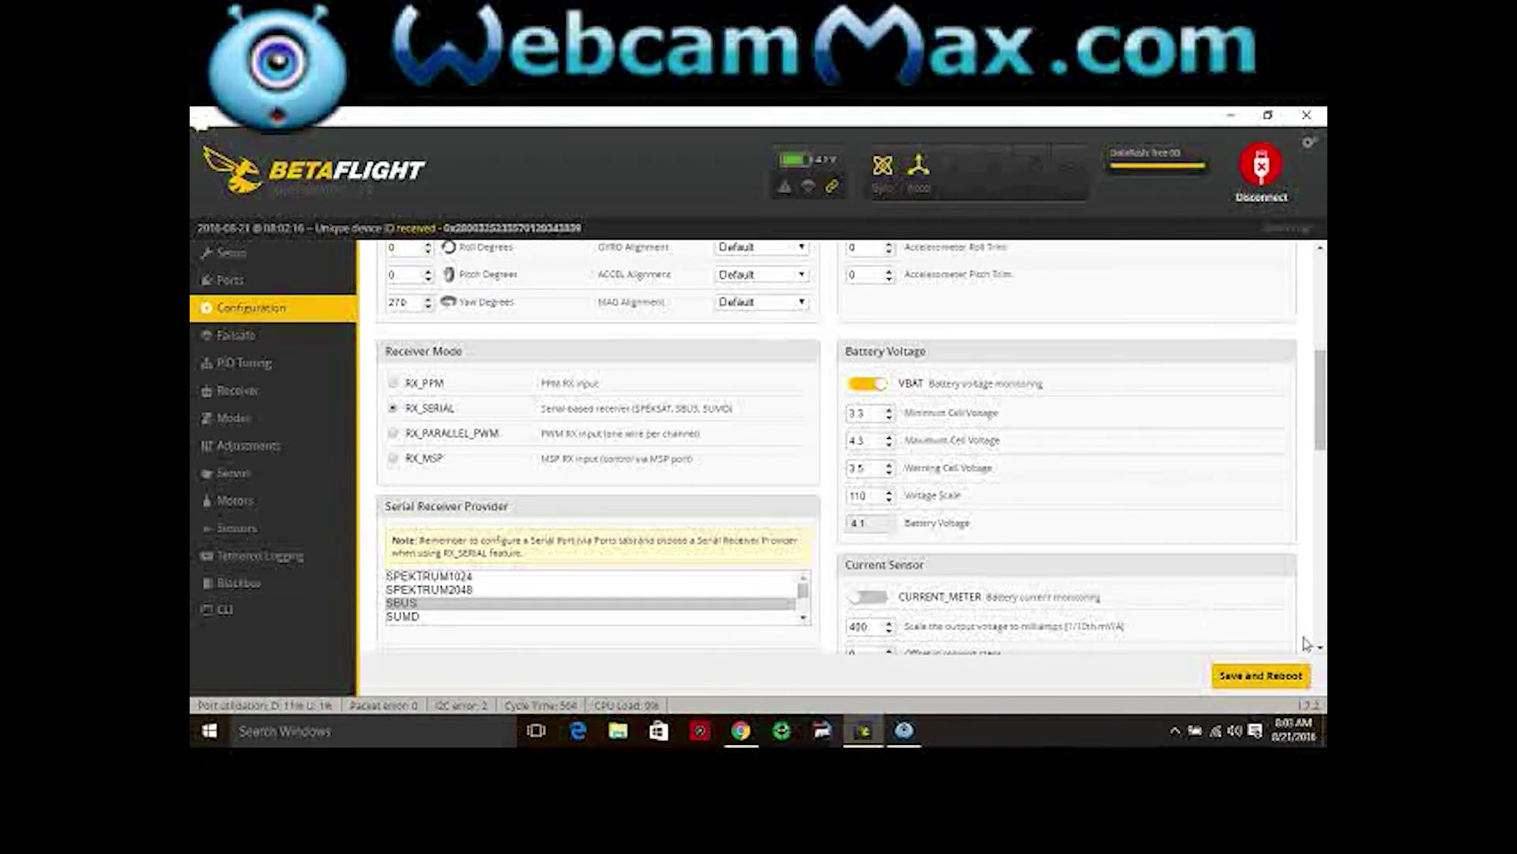
scroll(1320, 649, down, 3)
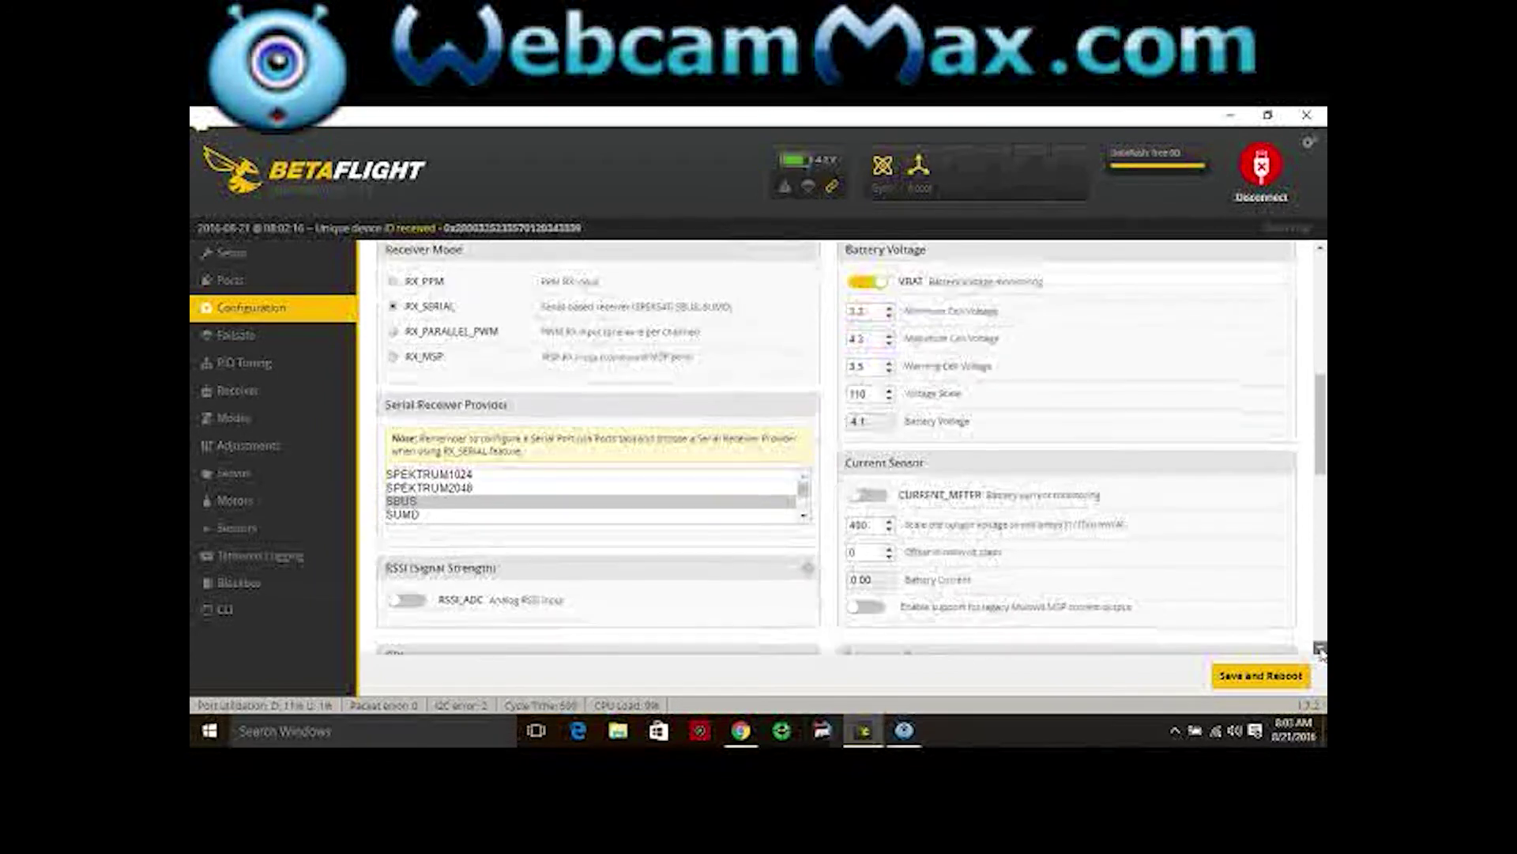
scroll(1319, 649, down, 3)
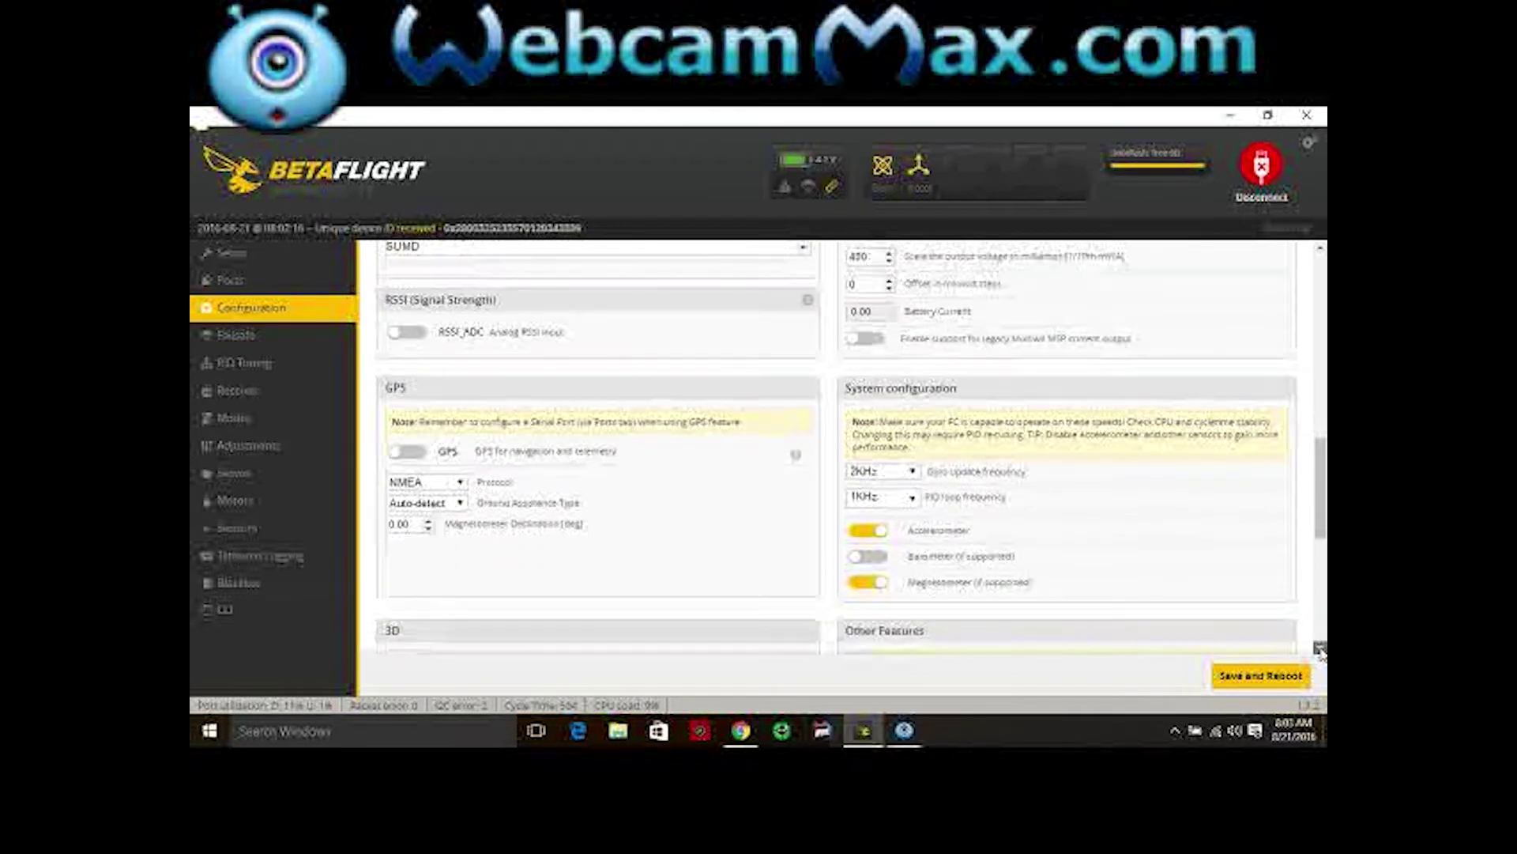
scroll(1319, 649, down, 1)
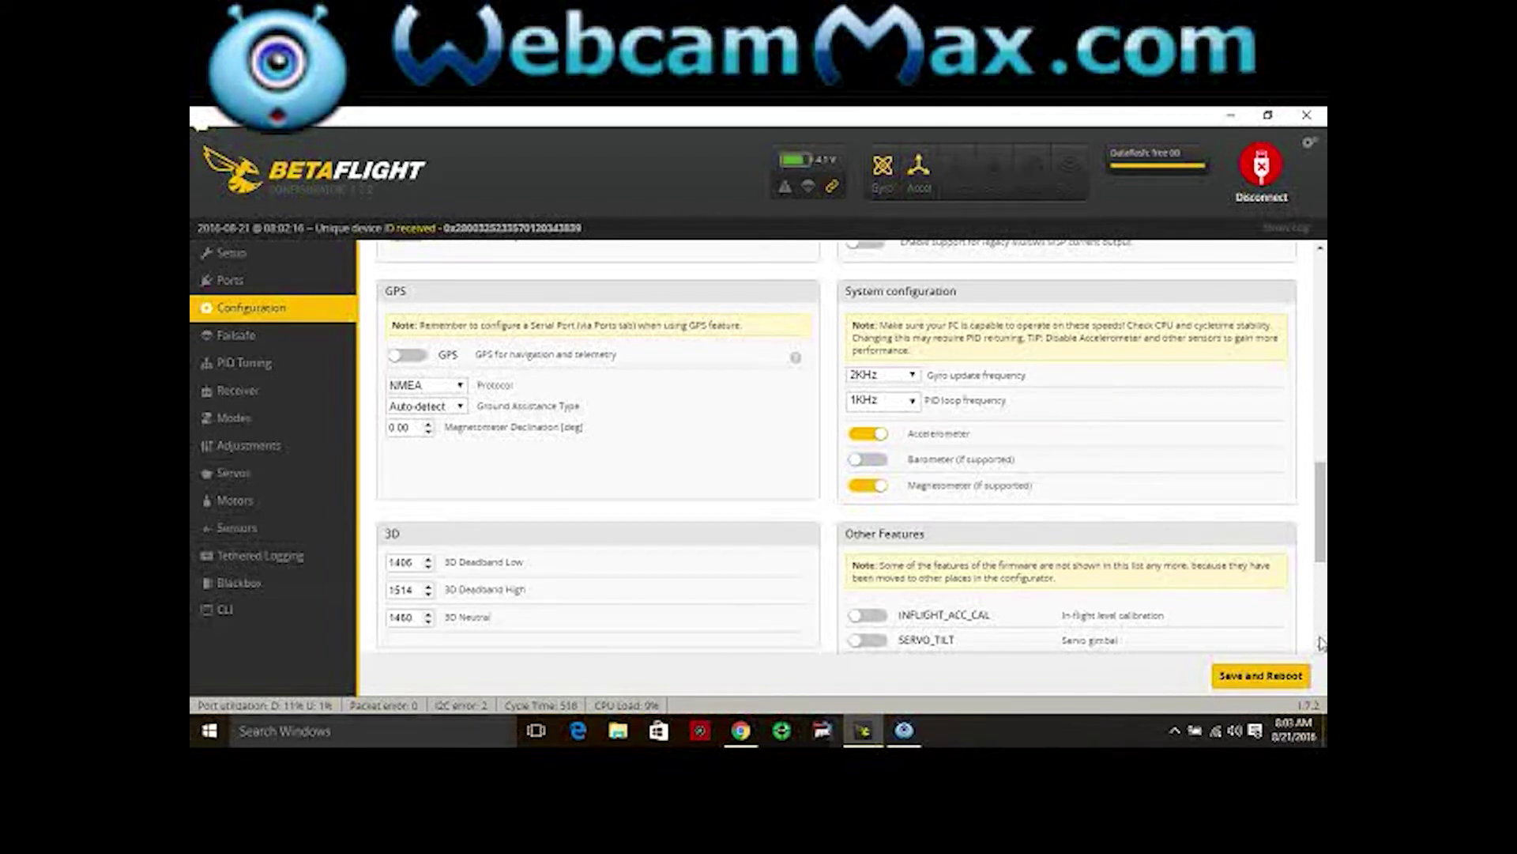
scroll(1321, 650, down, 5)
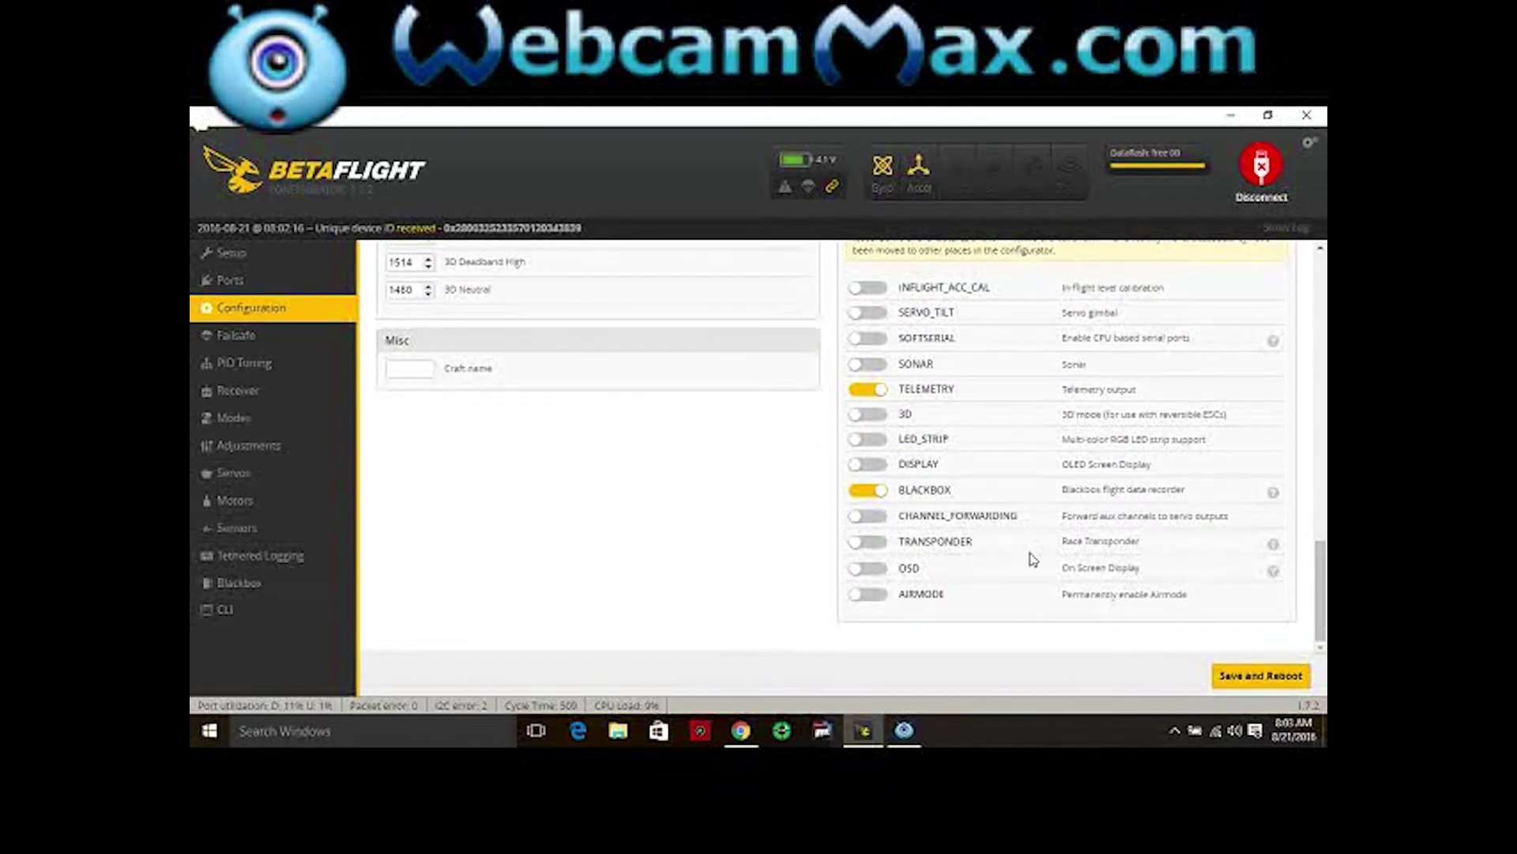
Look through the failsafe, modes, adjustments, servos, motors, sensors, Blackbox and CLI pages
click(269, 338)
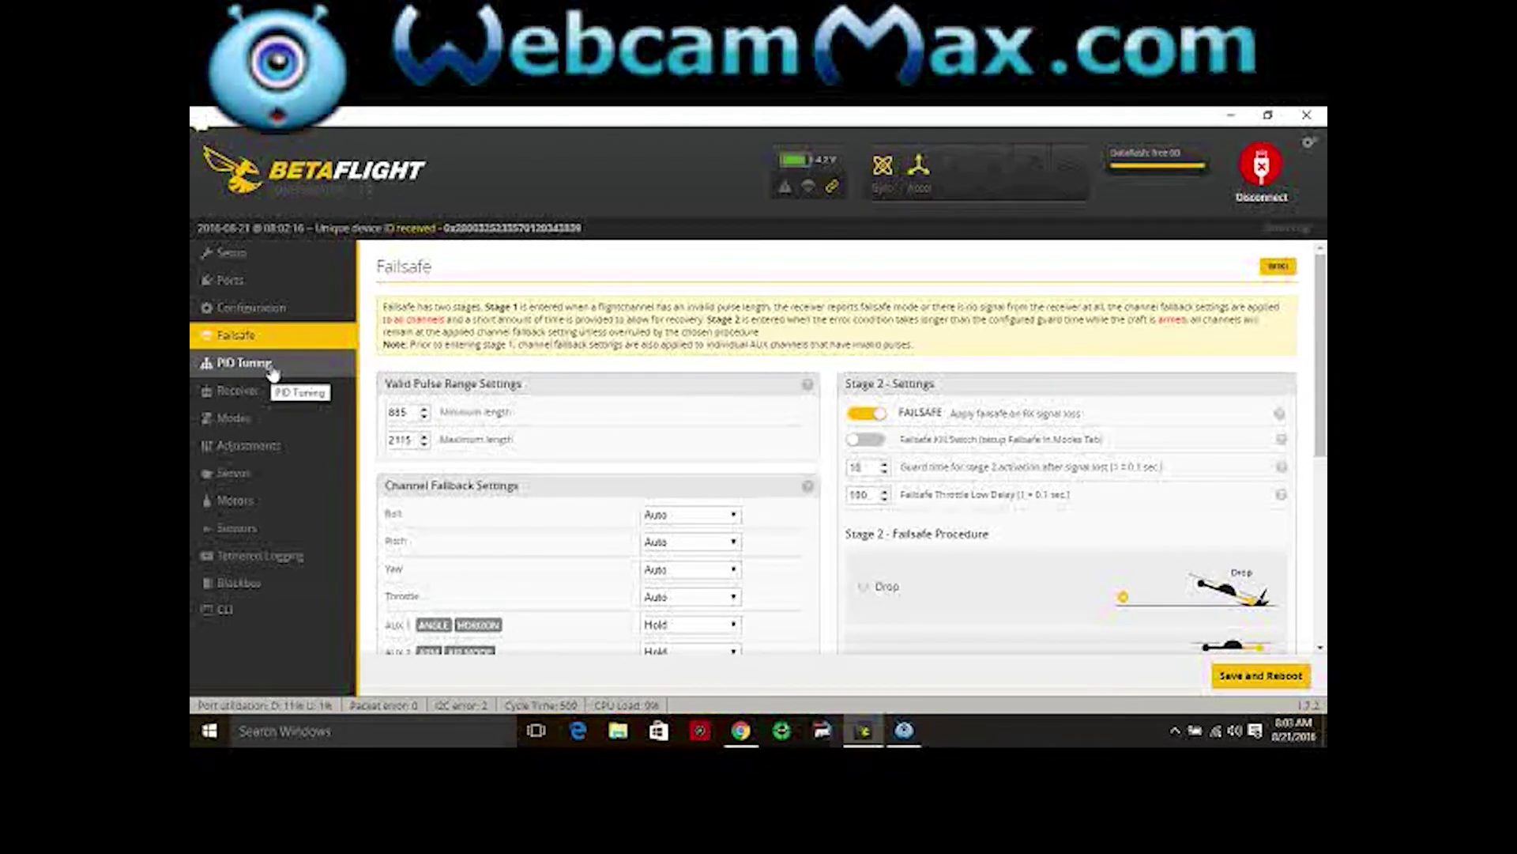
click(288, 416)
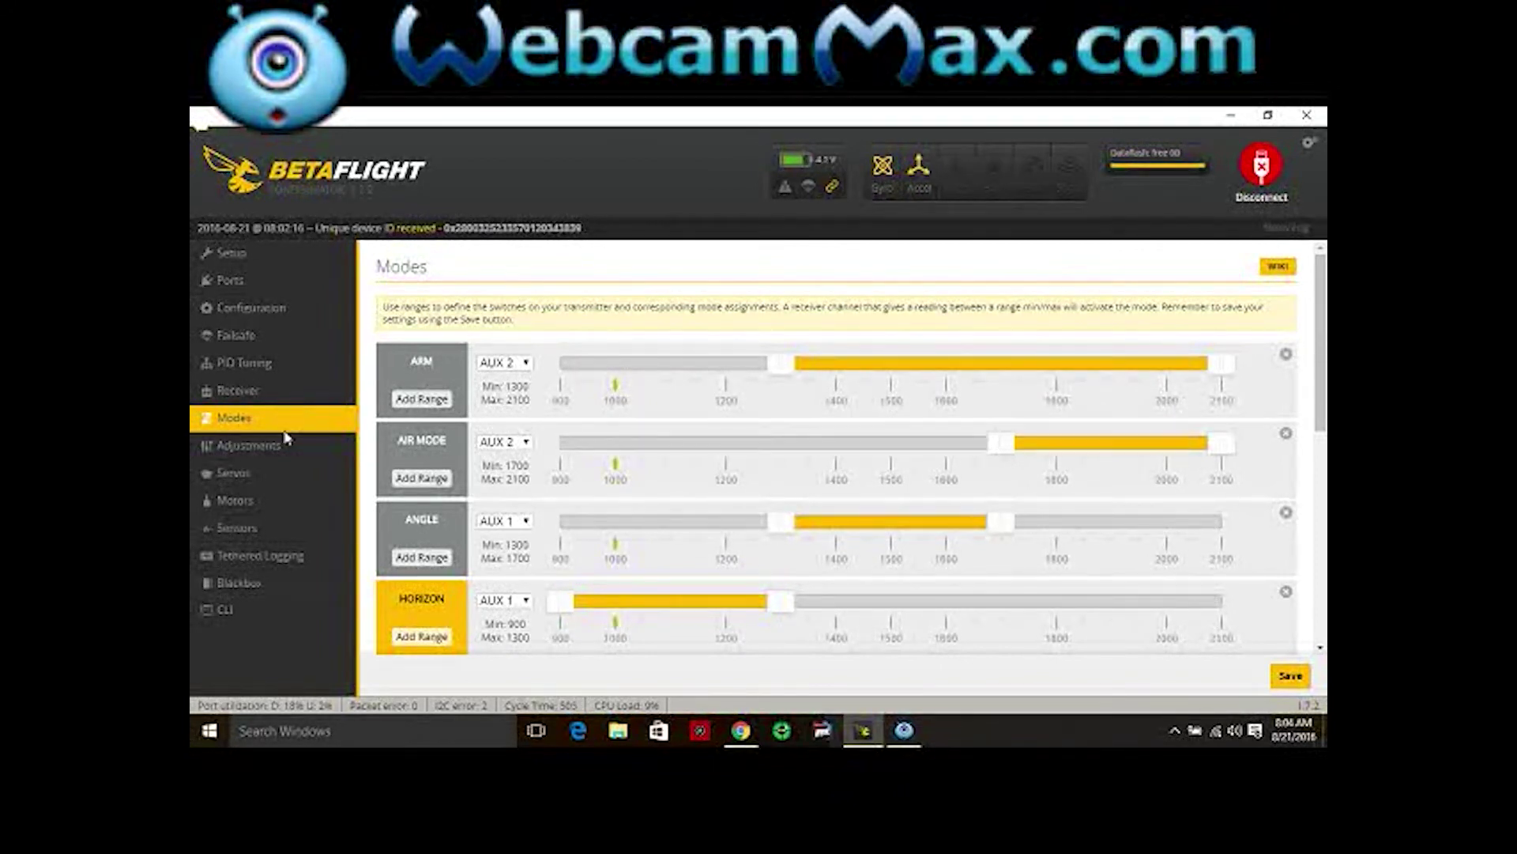
click(287, 442)
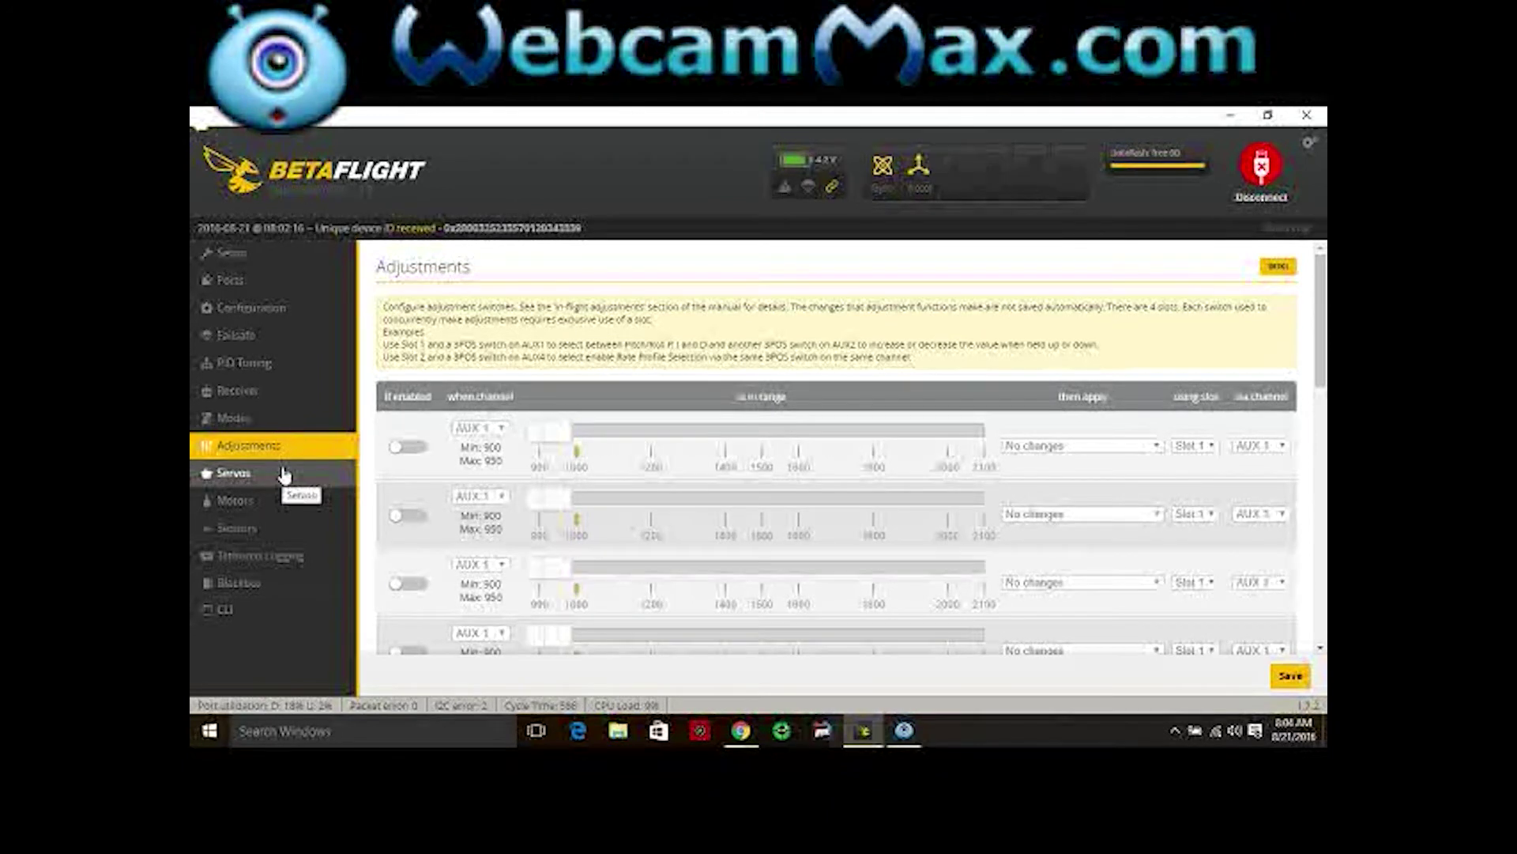
click(283, 482)
click(285, 501)
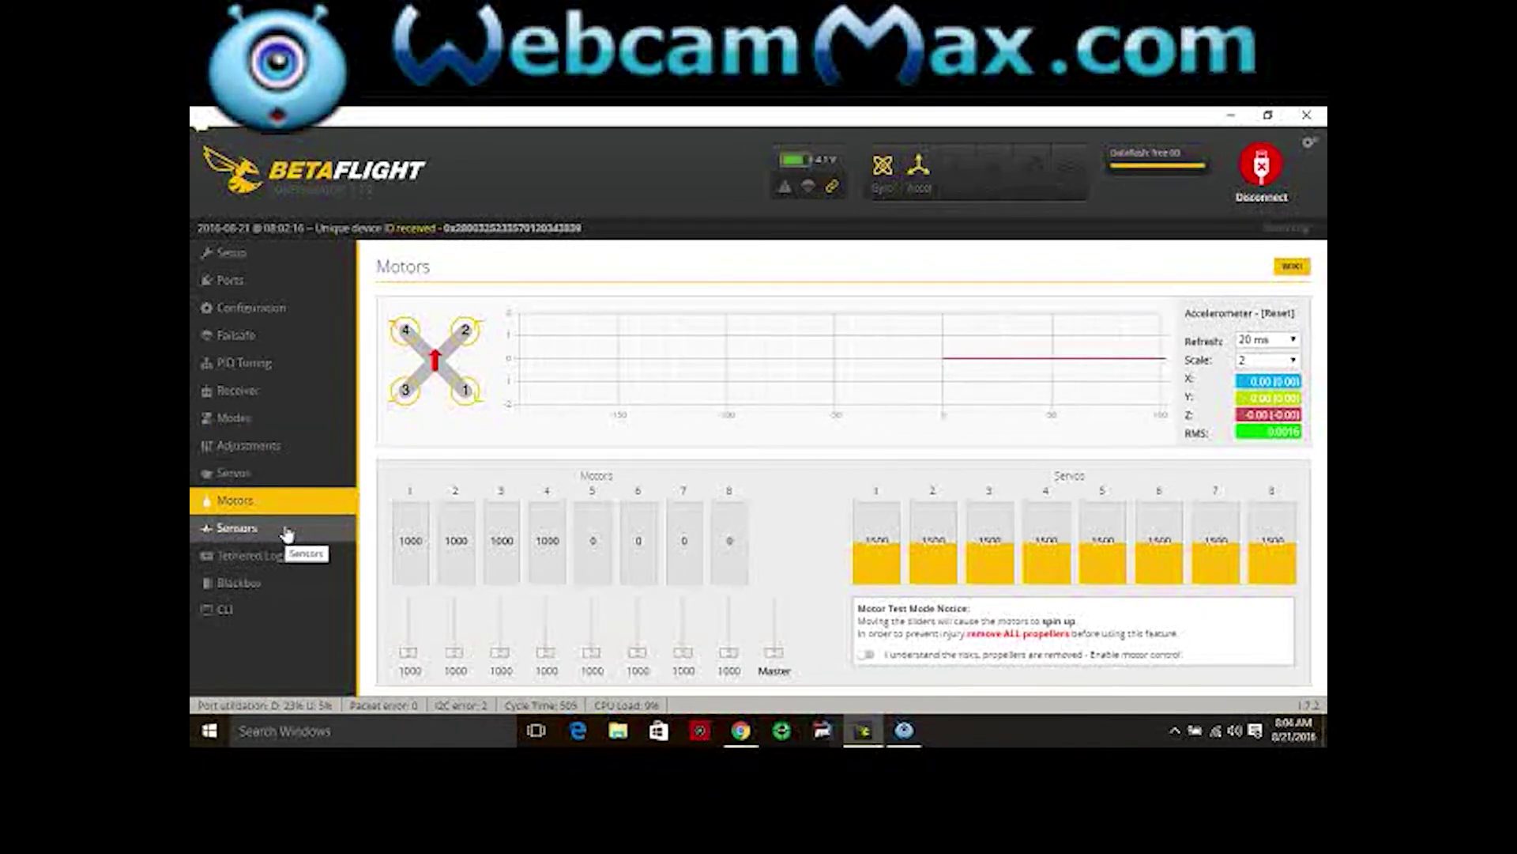
click(286, 529)
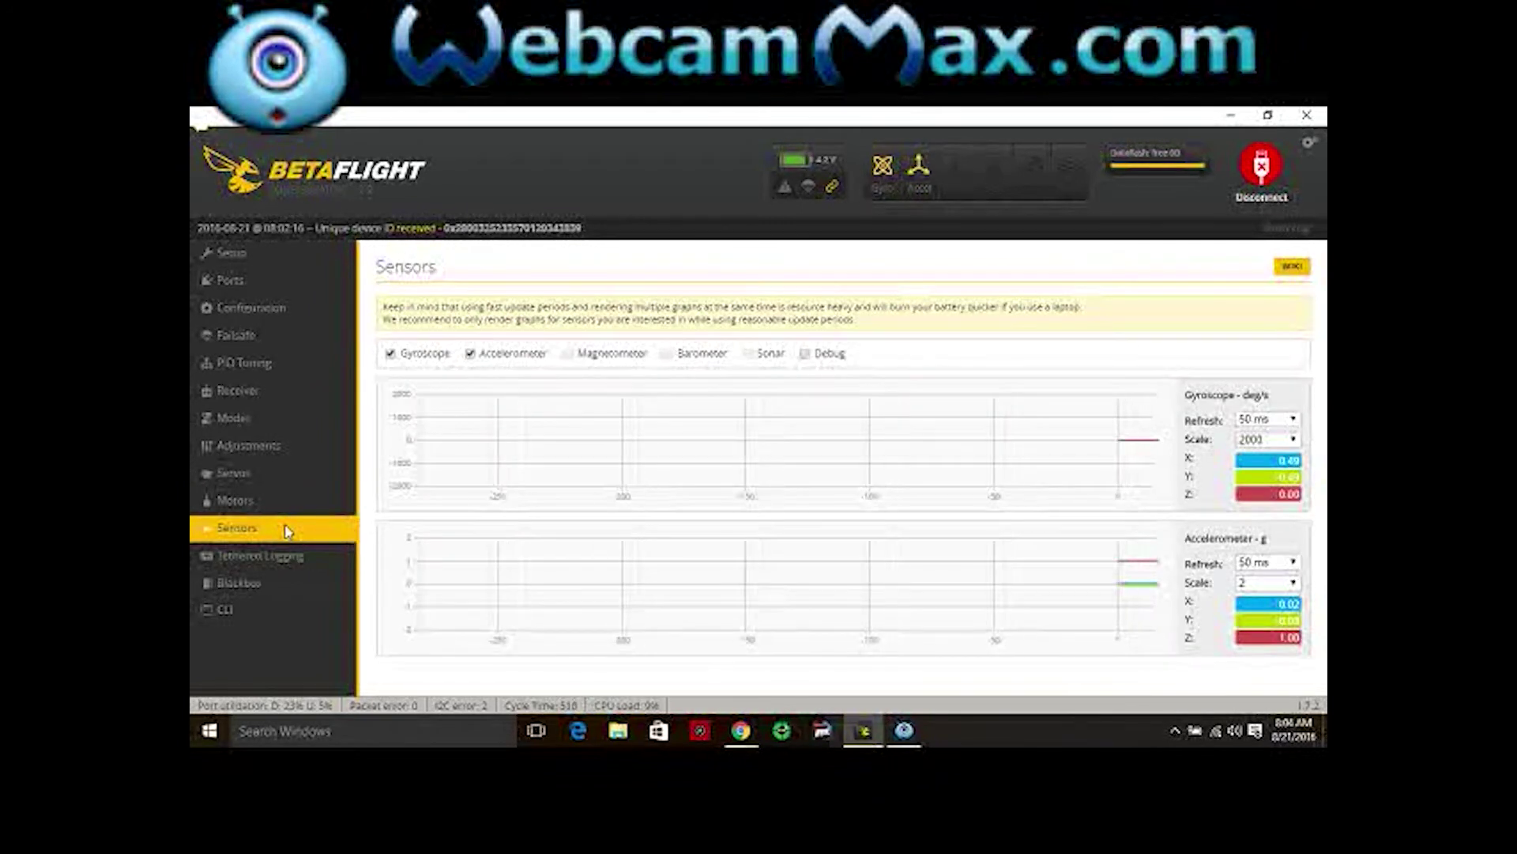
click(288, 585)
click(286, 609)
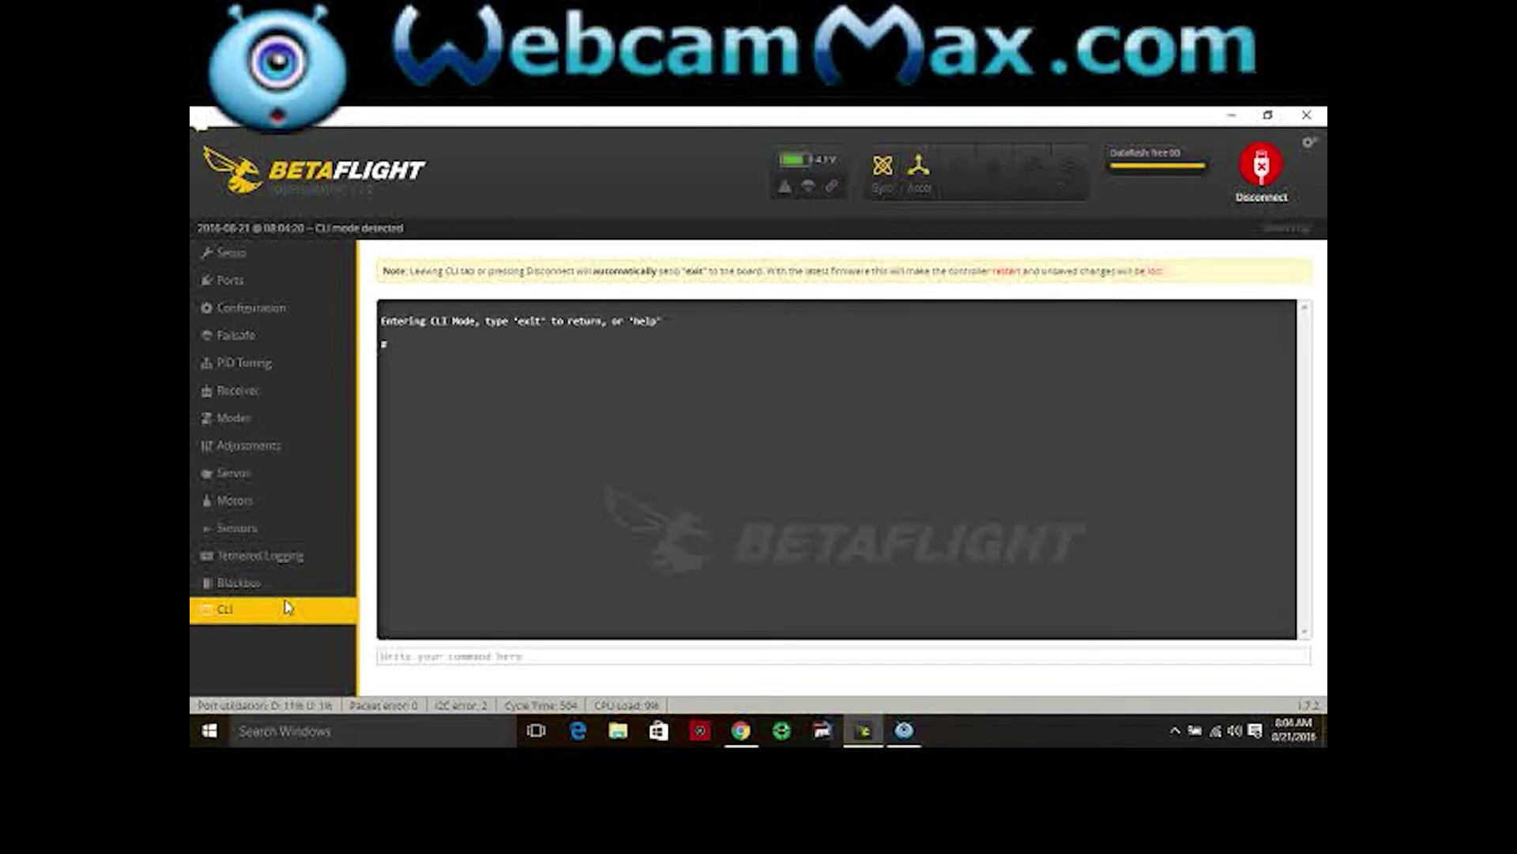
Inspect the receiver channels and channel map, and view the PID controller choices in PID tuning
click(295, 406)
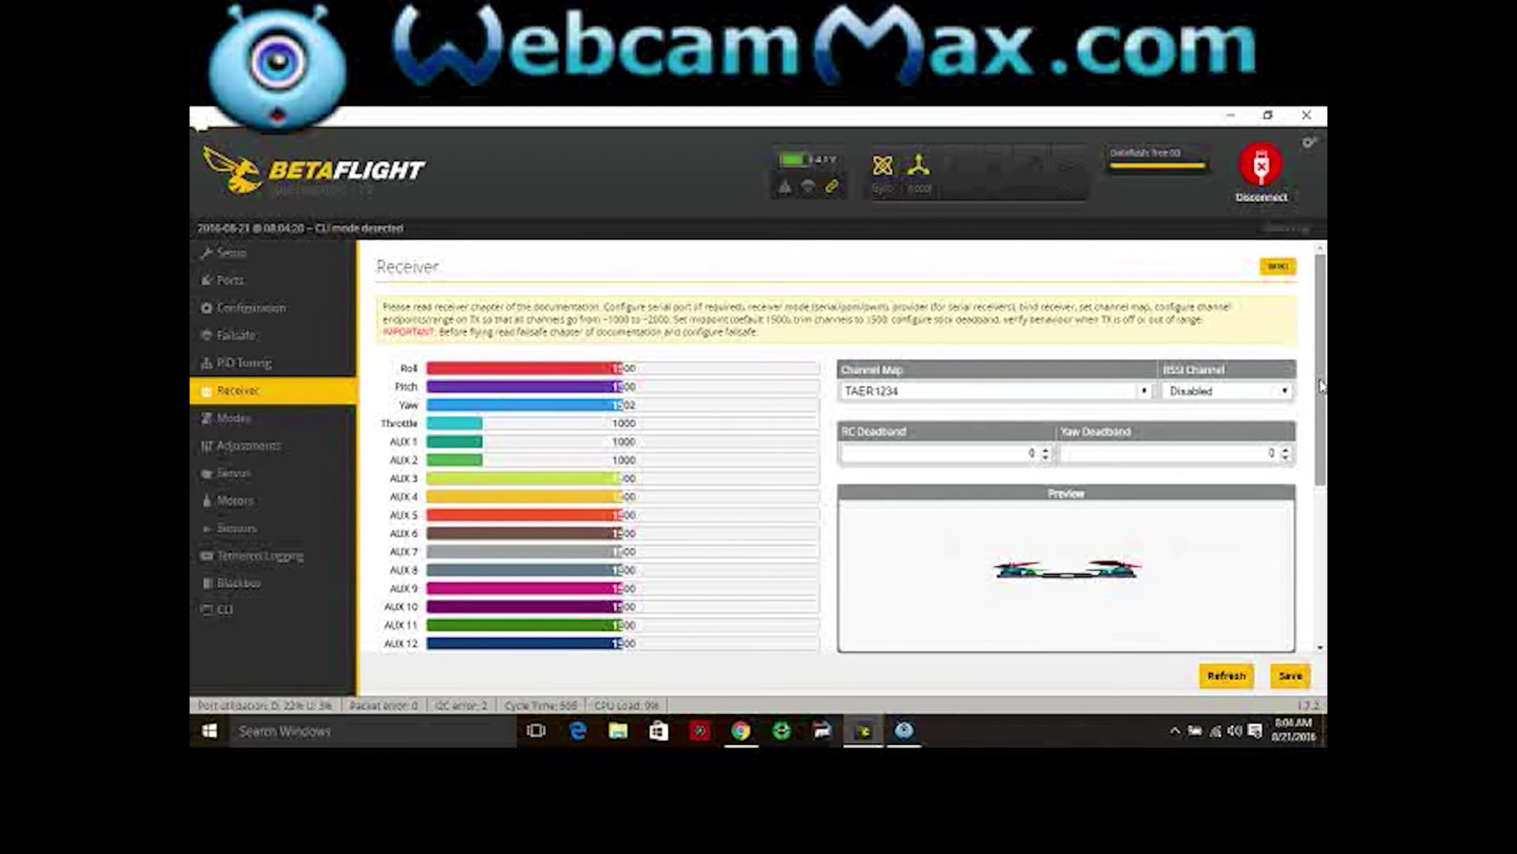
scroll(1321, 385, down, 1)
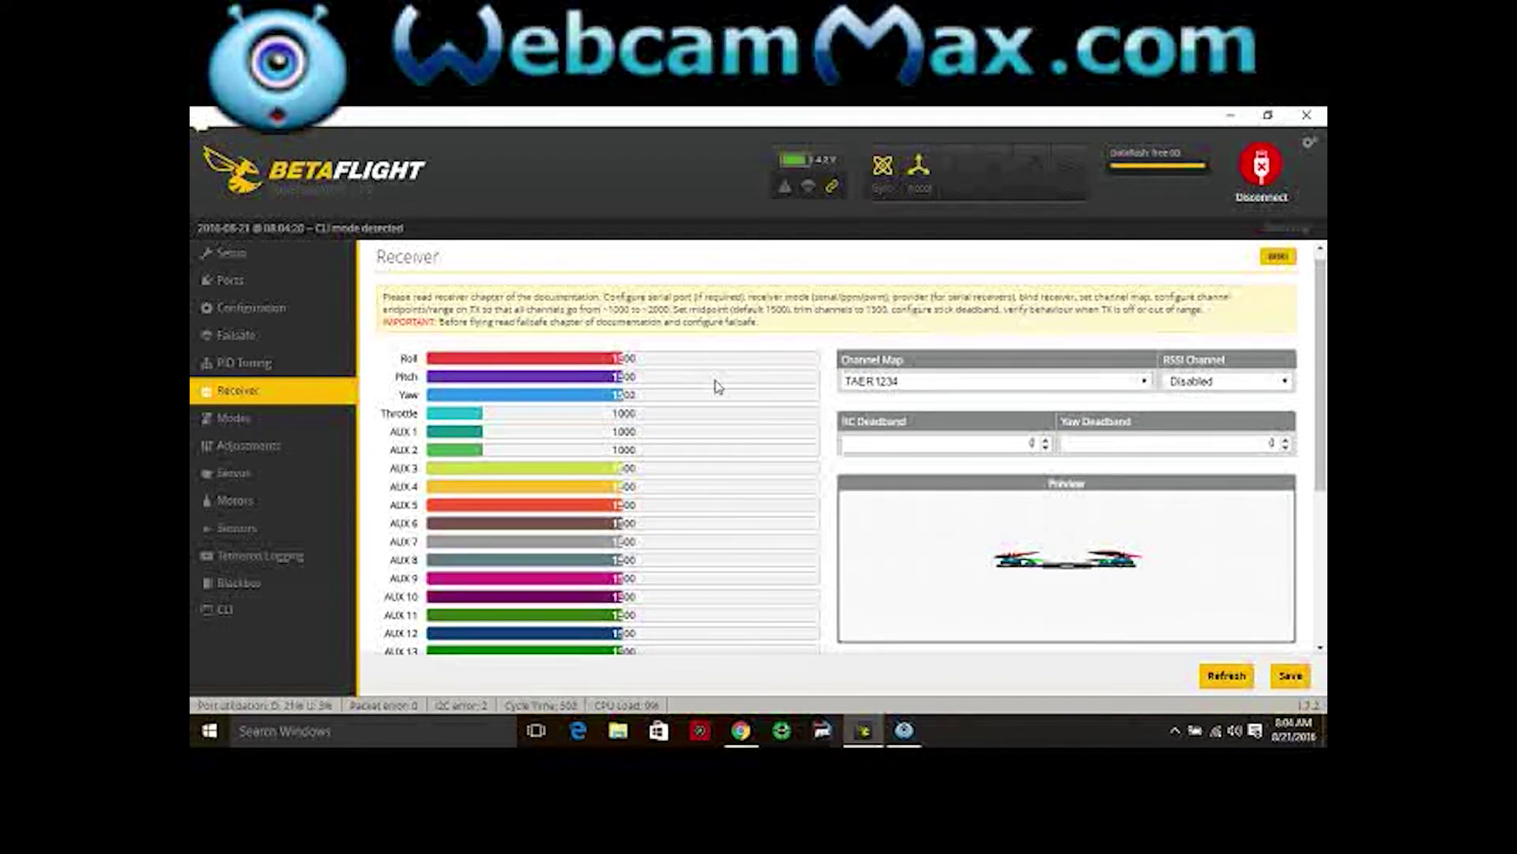
click(305, 369)
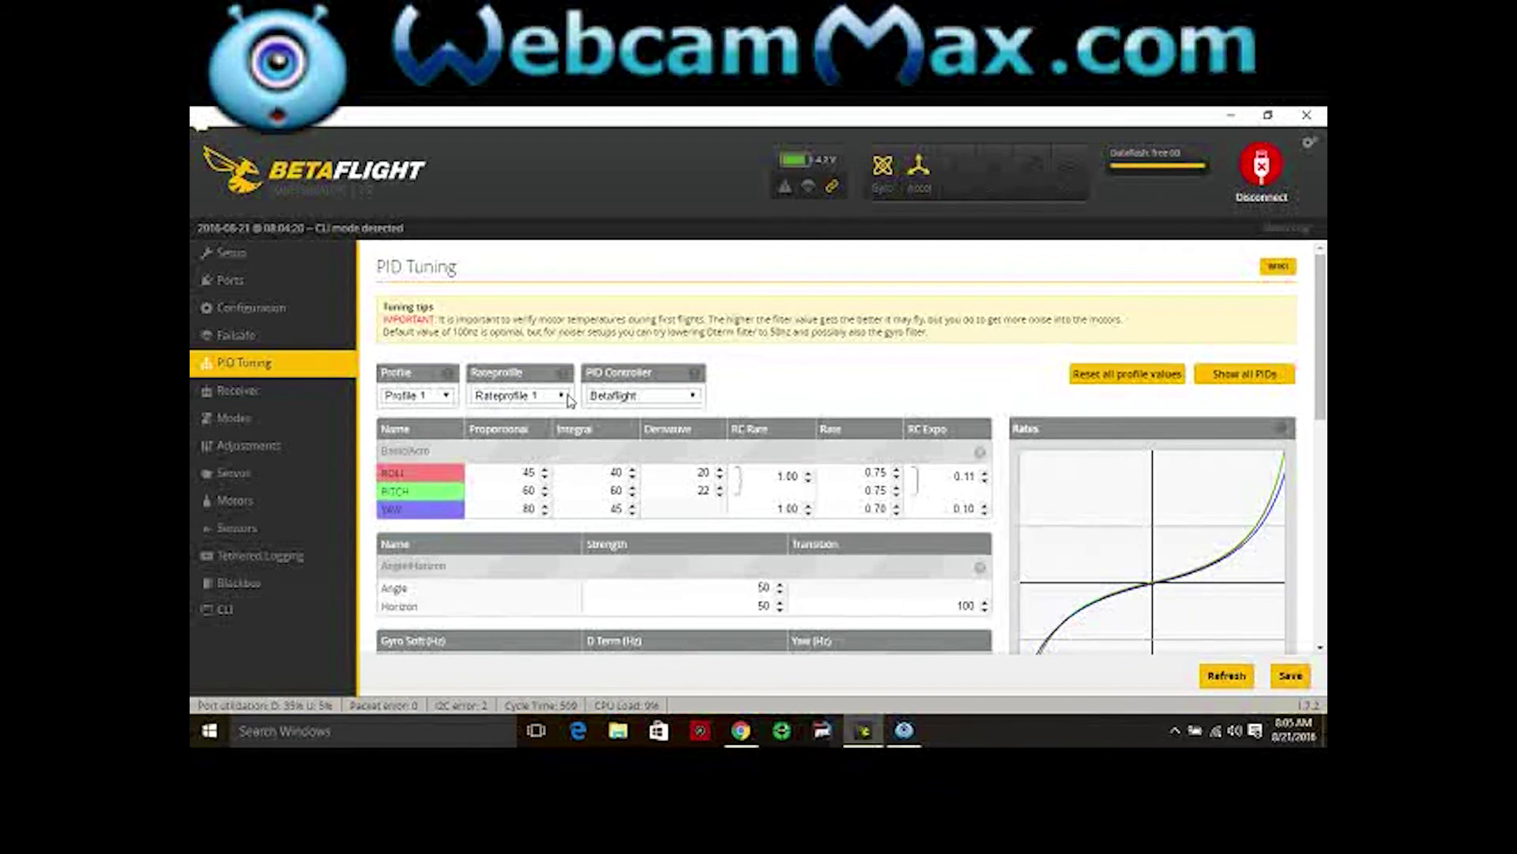
click(696, 396)
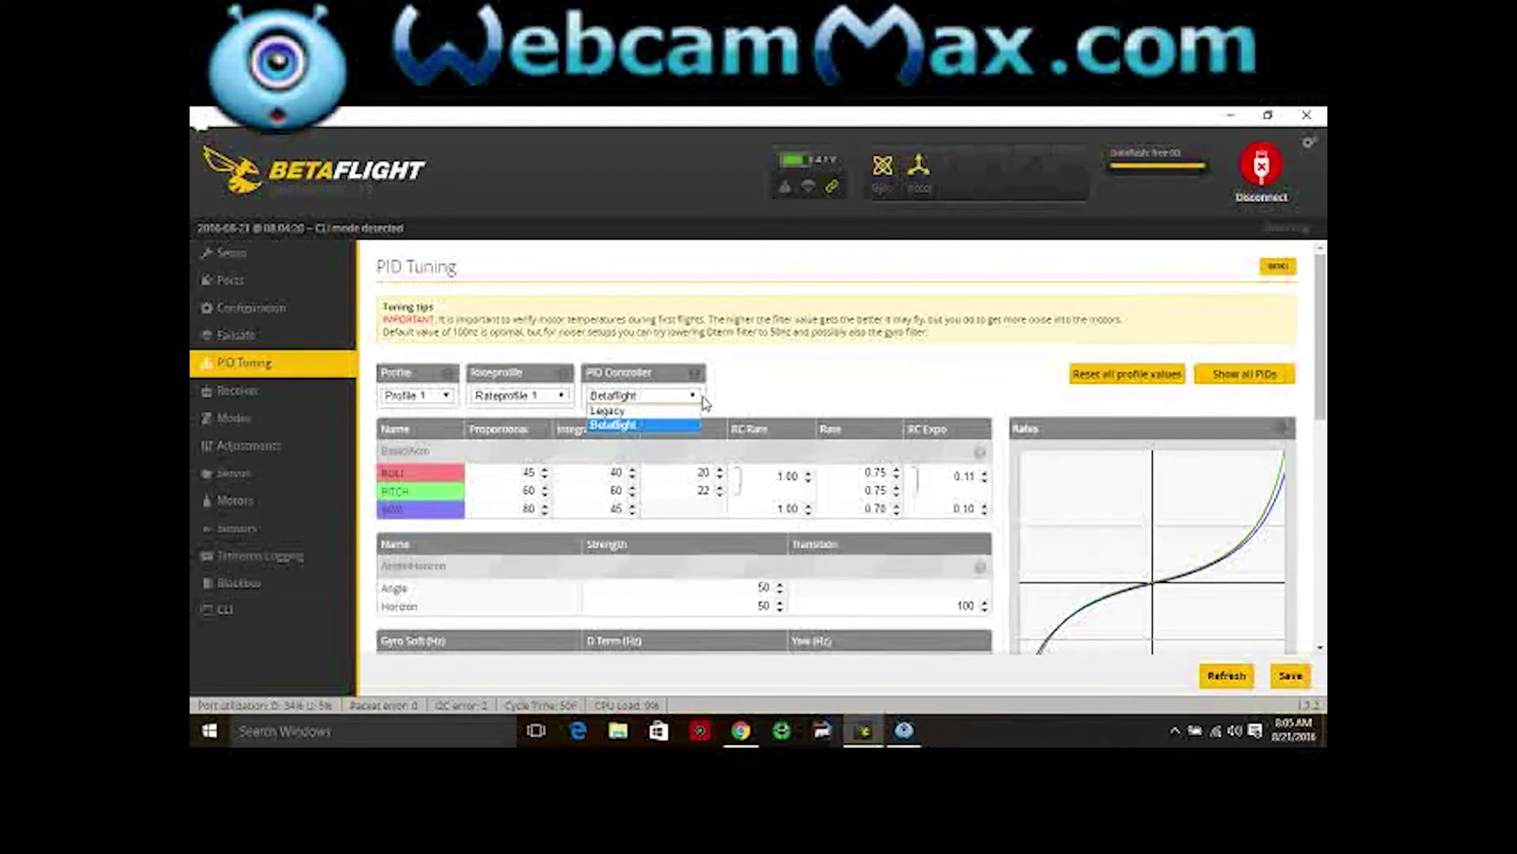
click(764, 402)
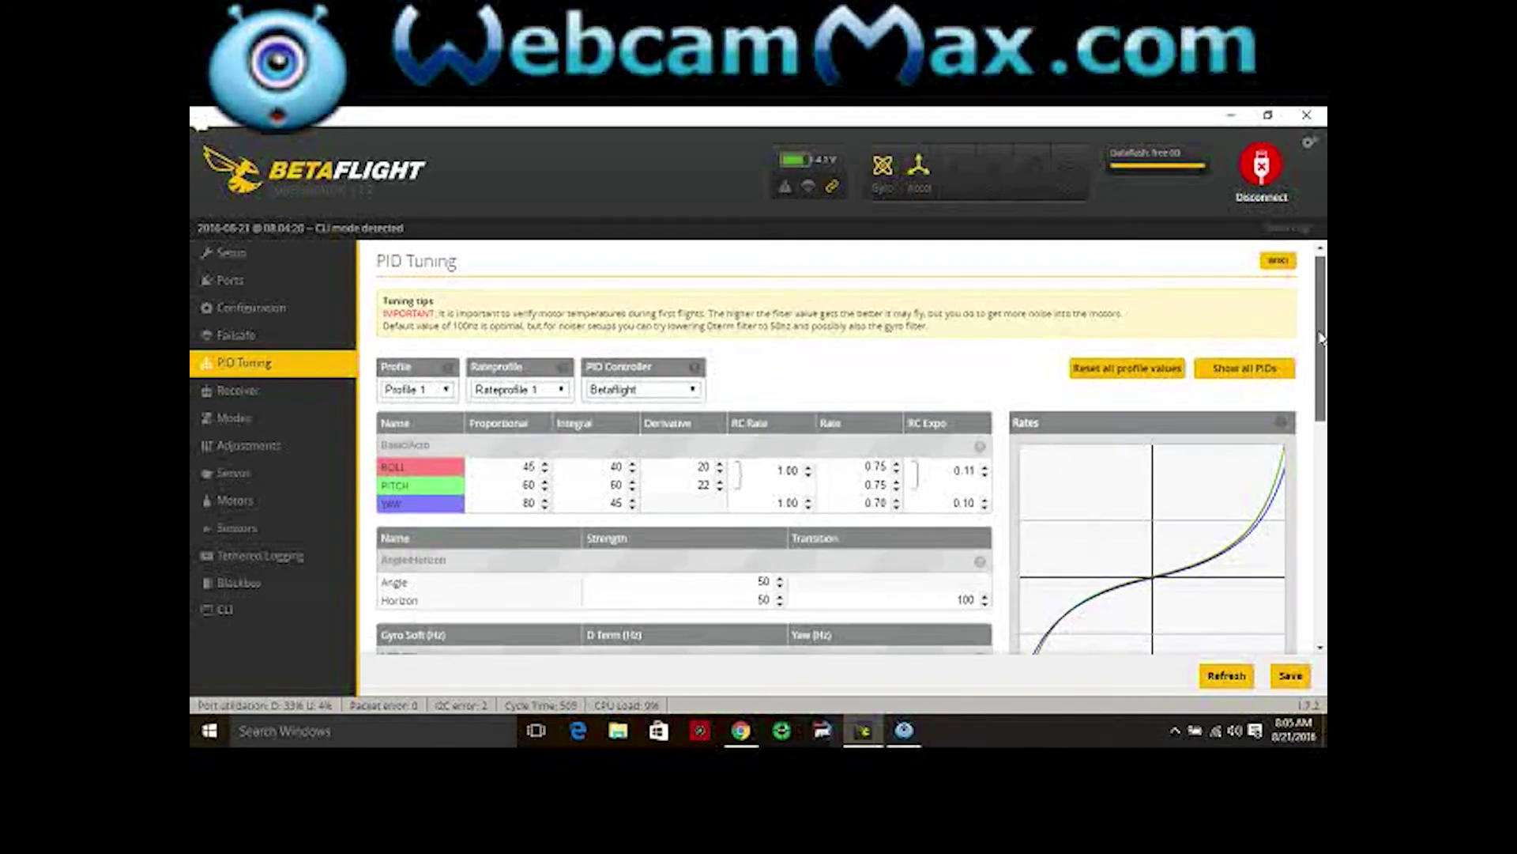
Raise the roll rate to 0.85 to see its effect on the rates curve
scroll(1318, 349, down, 1)
scroll(1318, 359, down, 1)
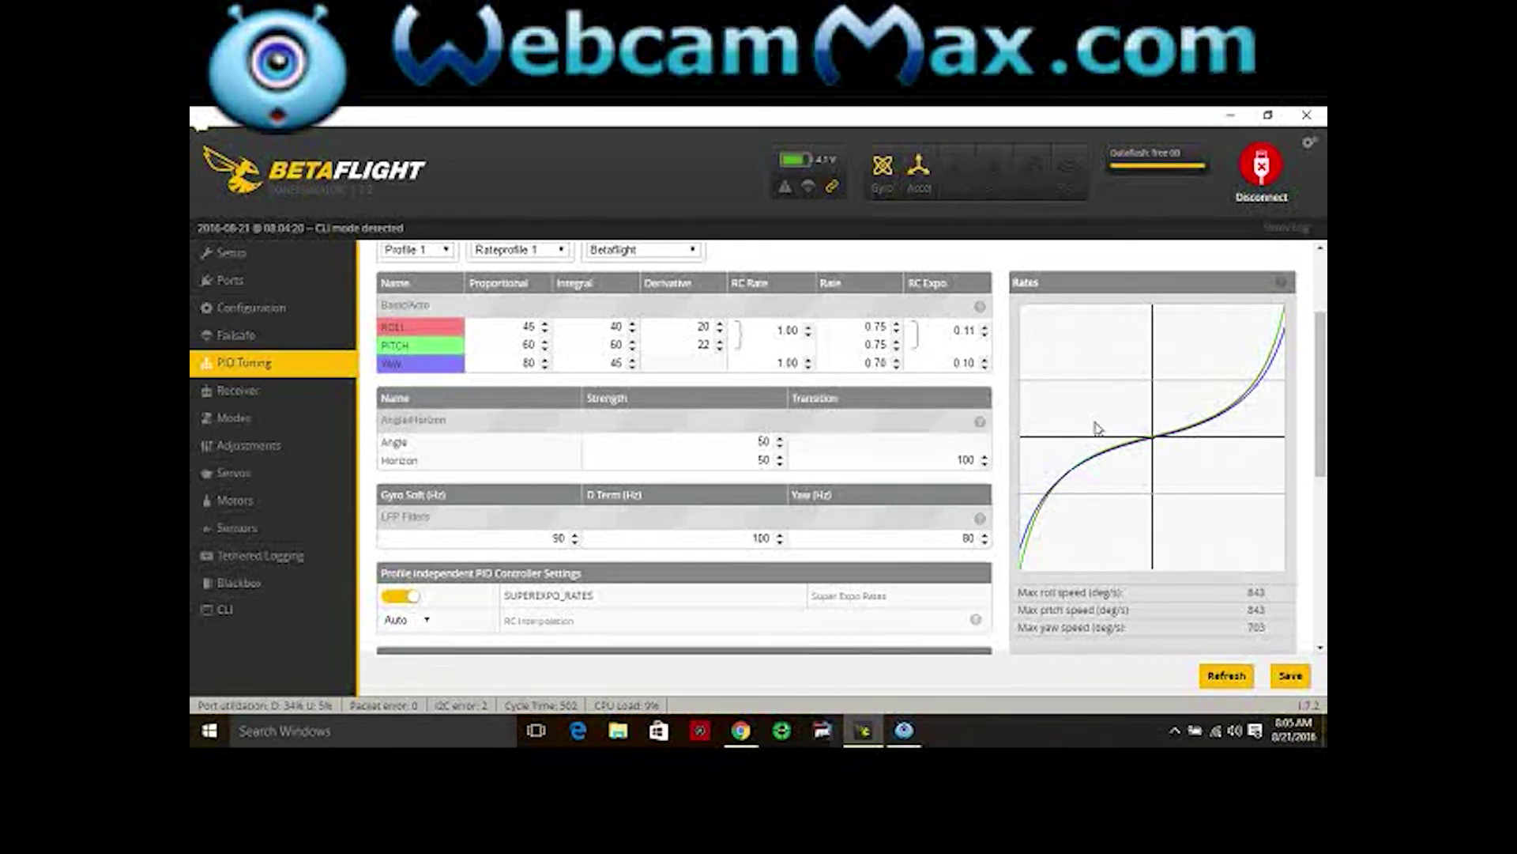
click(896, 324)
click(897, 324)
click(896, 324)
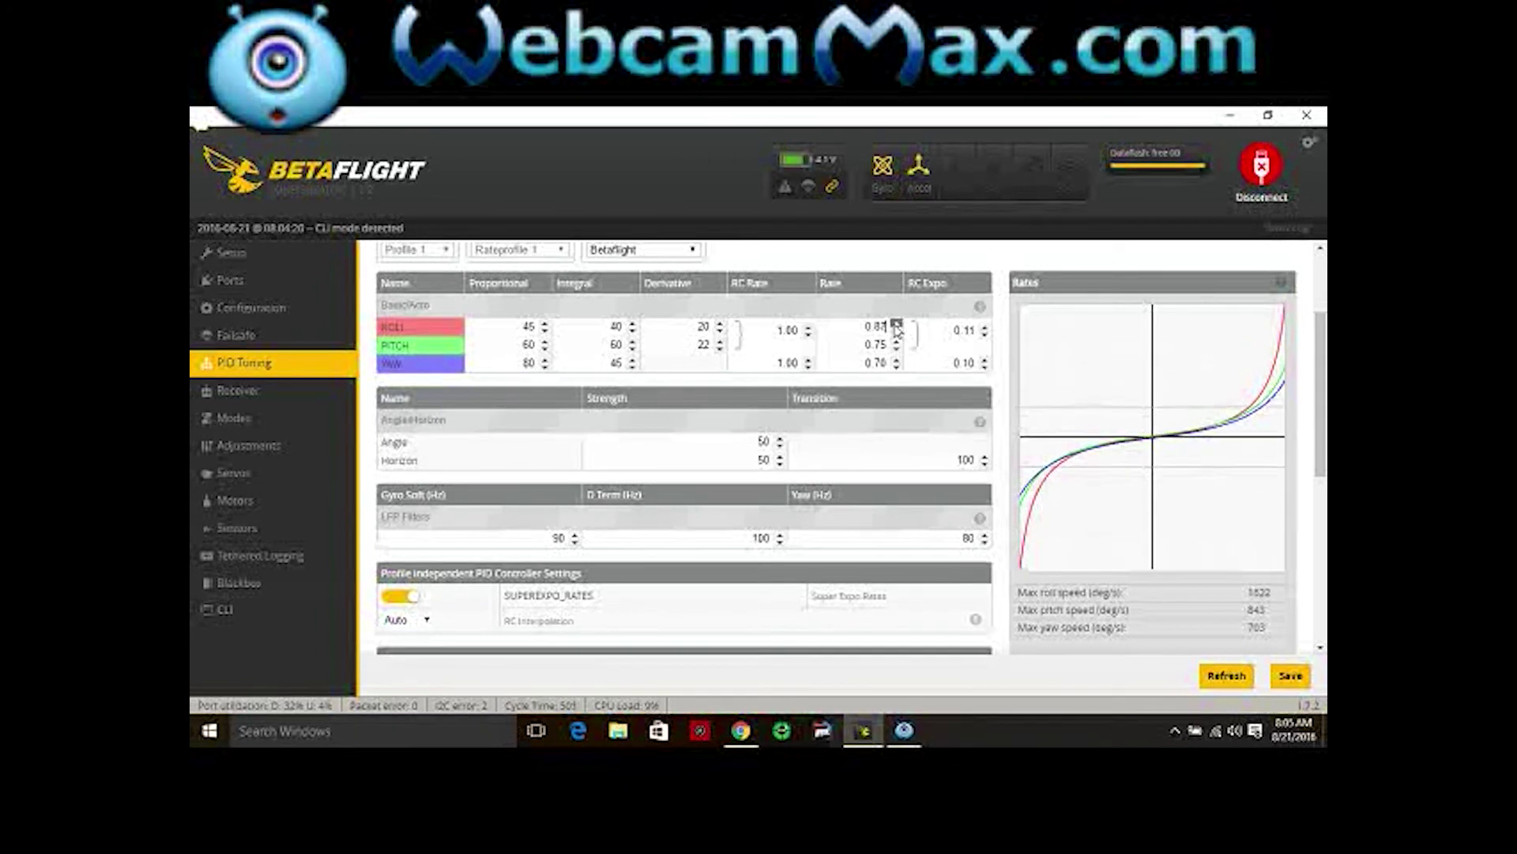
click(896, 324)
click(896, 324)
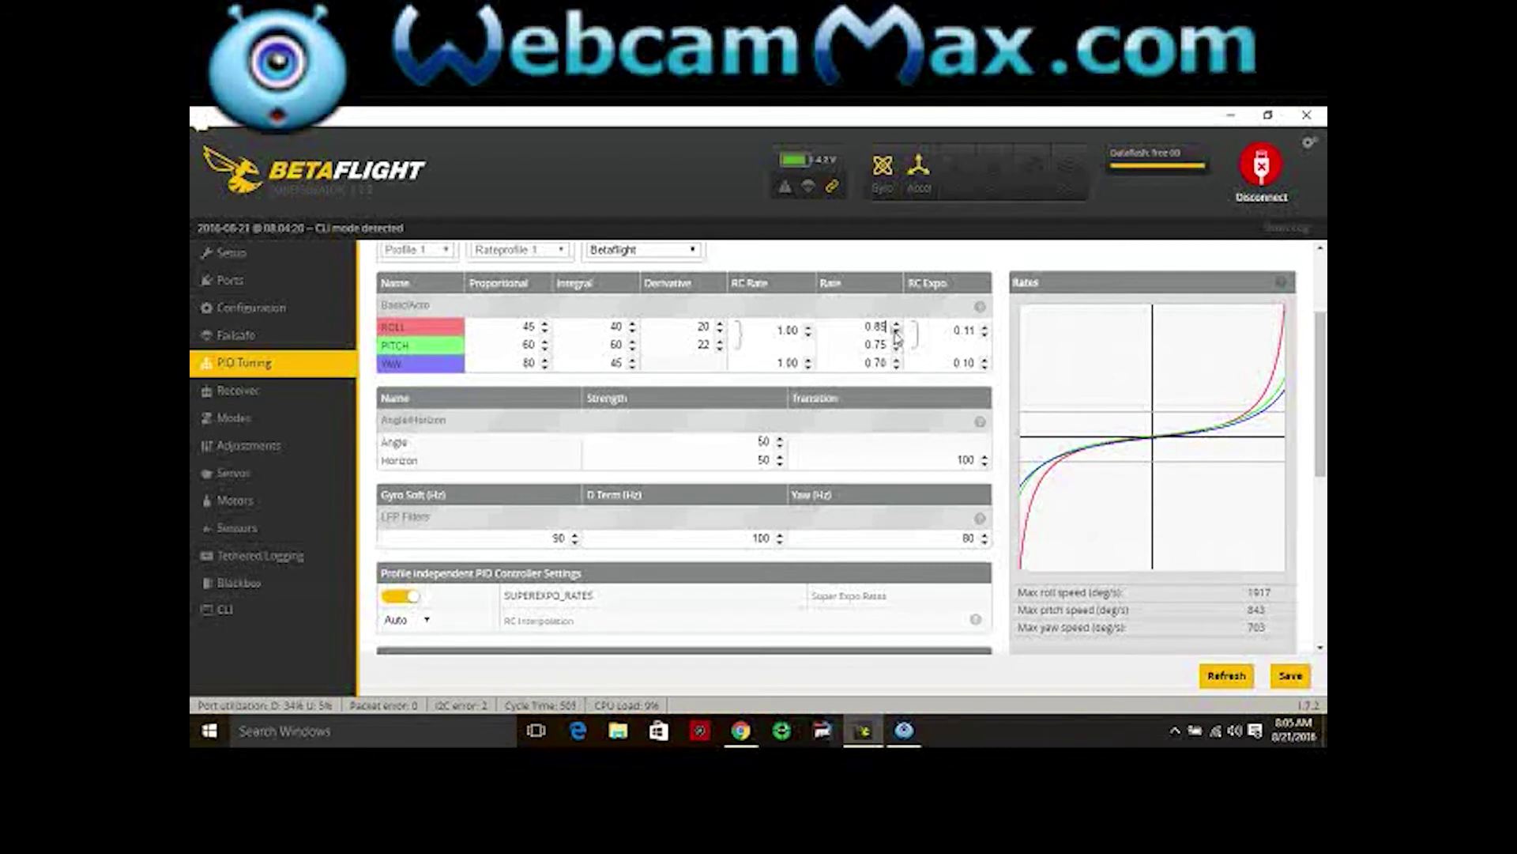
Set the roll rate back to 0.75
click(897, 333)
click(896, 332)
click(896, 333)
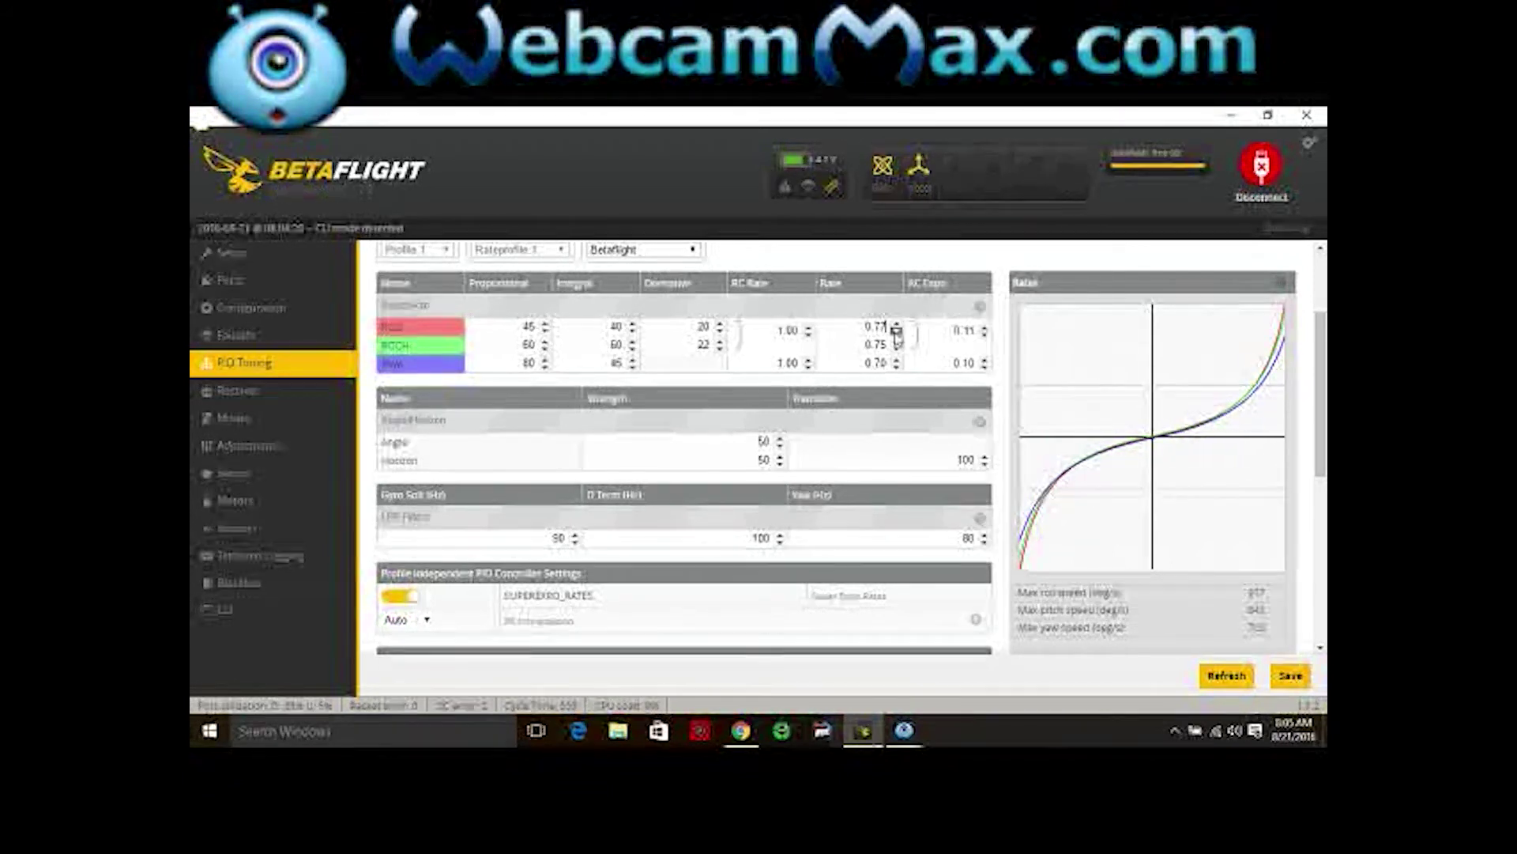
click(897, 333)
click(896, 332)
click(897, 332)
click(896, 332)
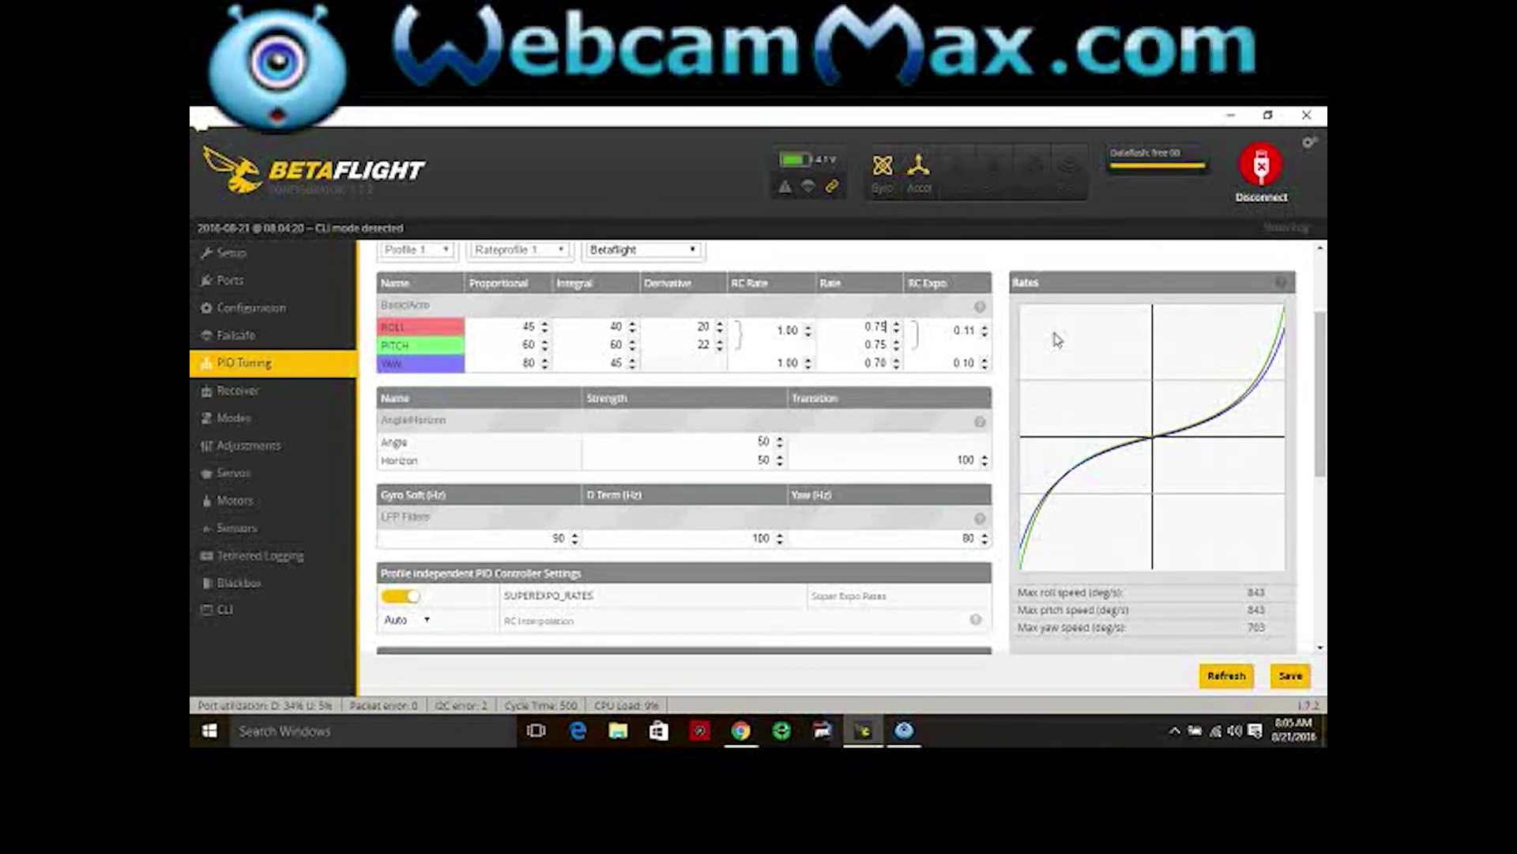
Examine the filter, setpoint weight, throttle and TPA settings and the rates preview in PID tuning
drag(1318, 352, 1320, 428)
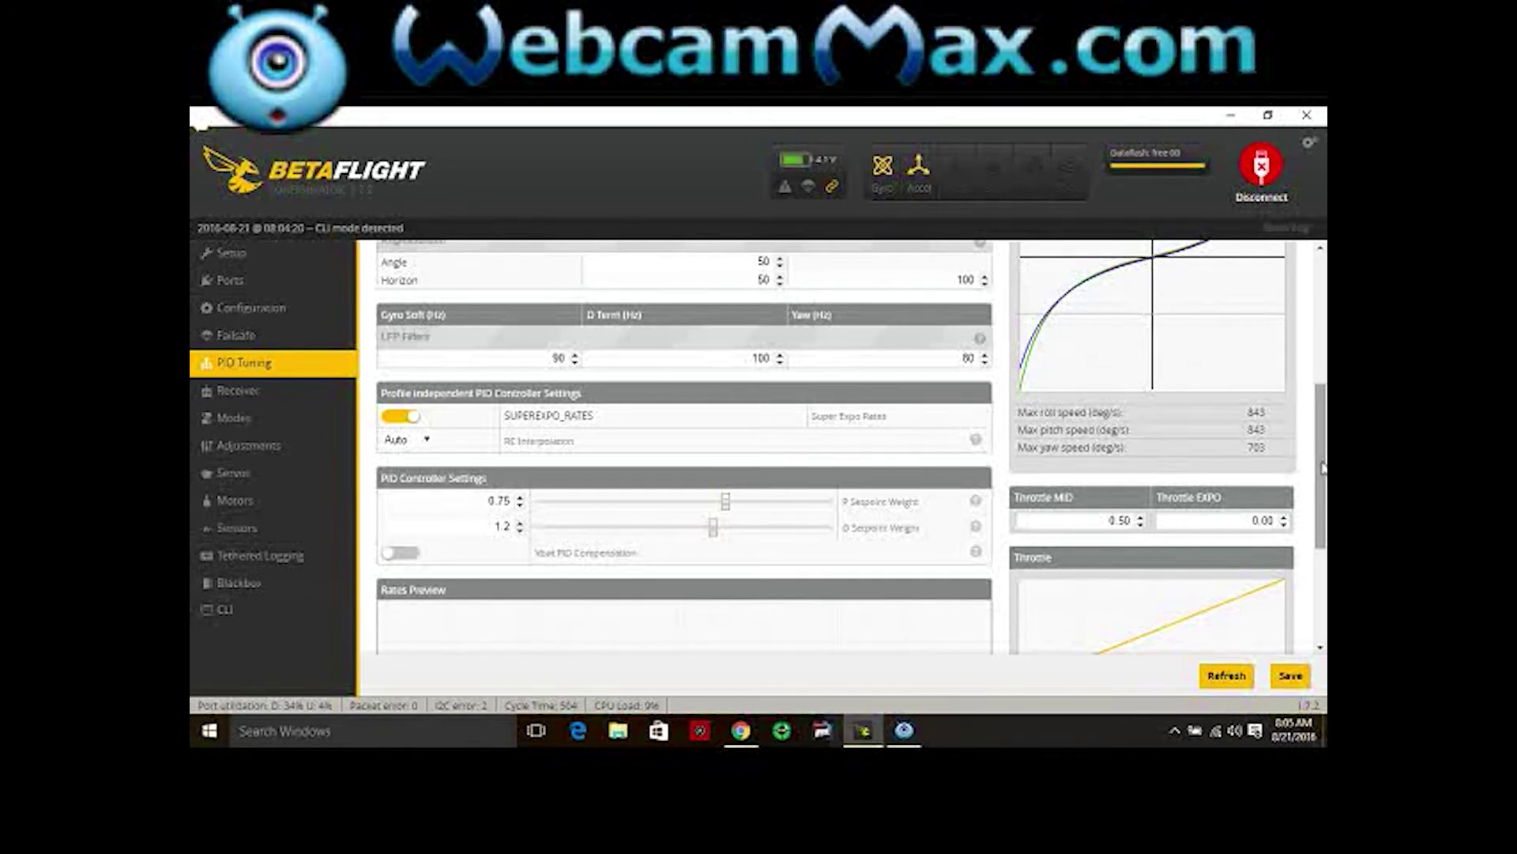
drag(1318, 499, 1321, 609)
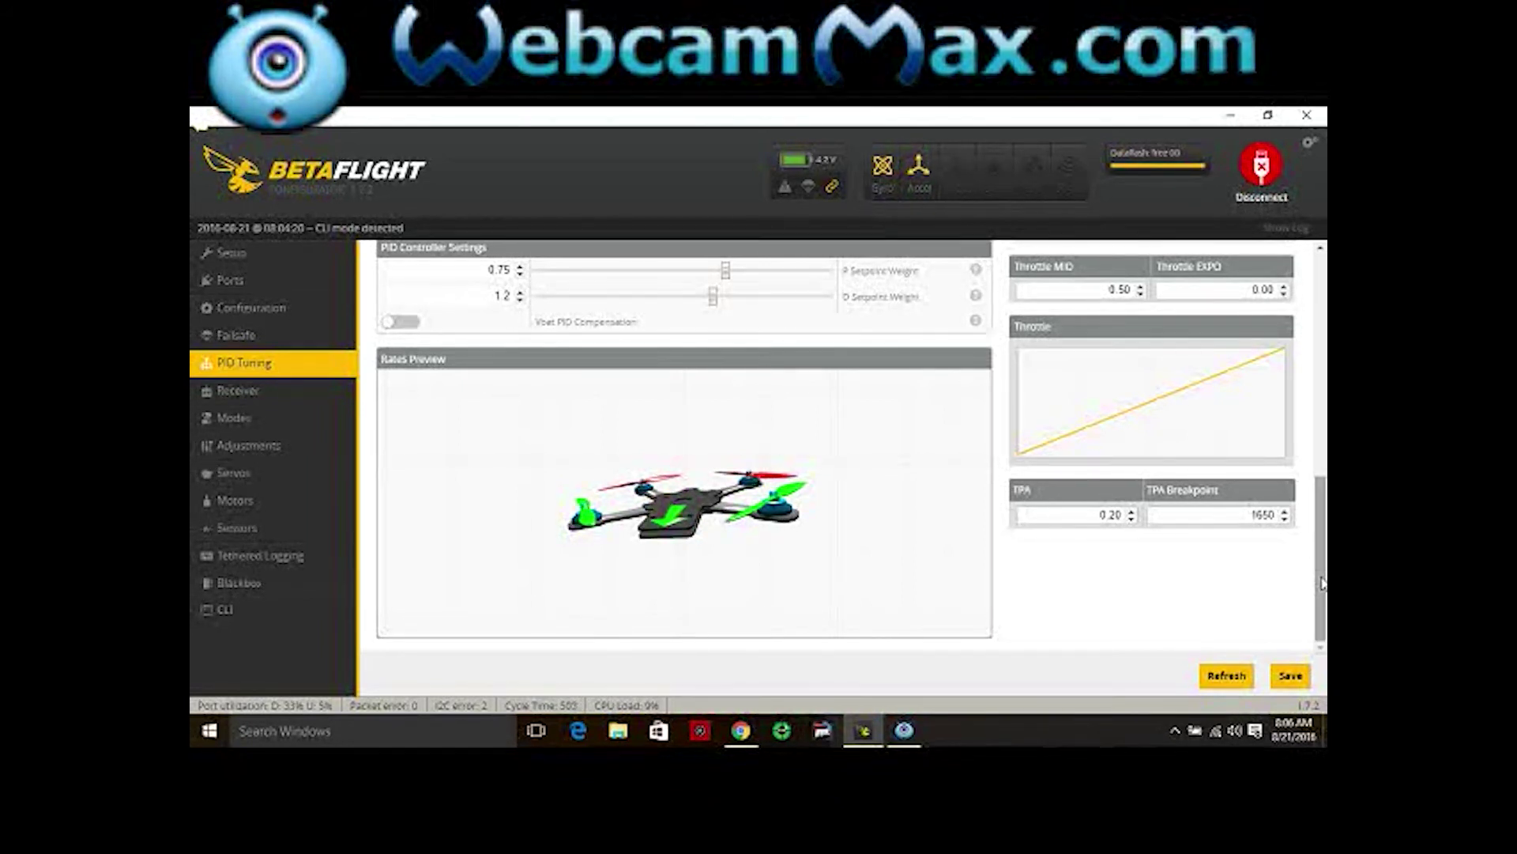
scroll(1318, 572, up, 3)
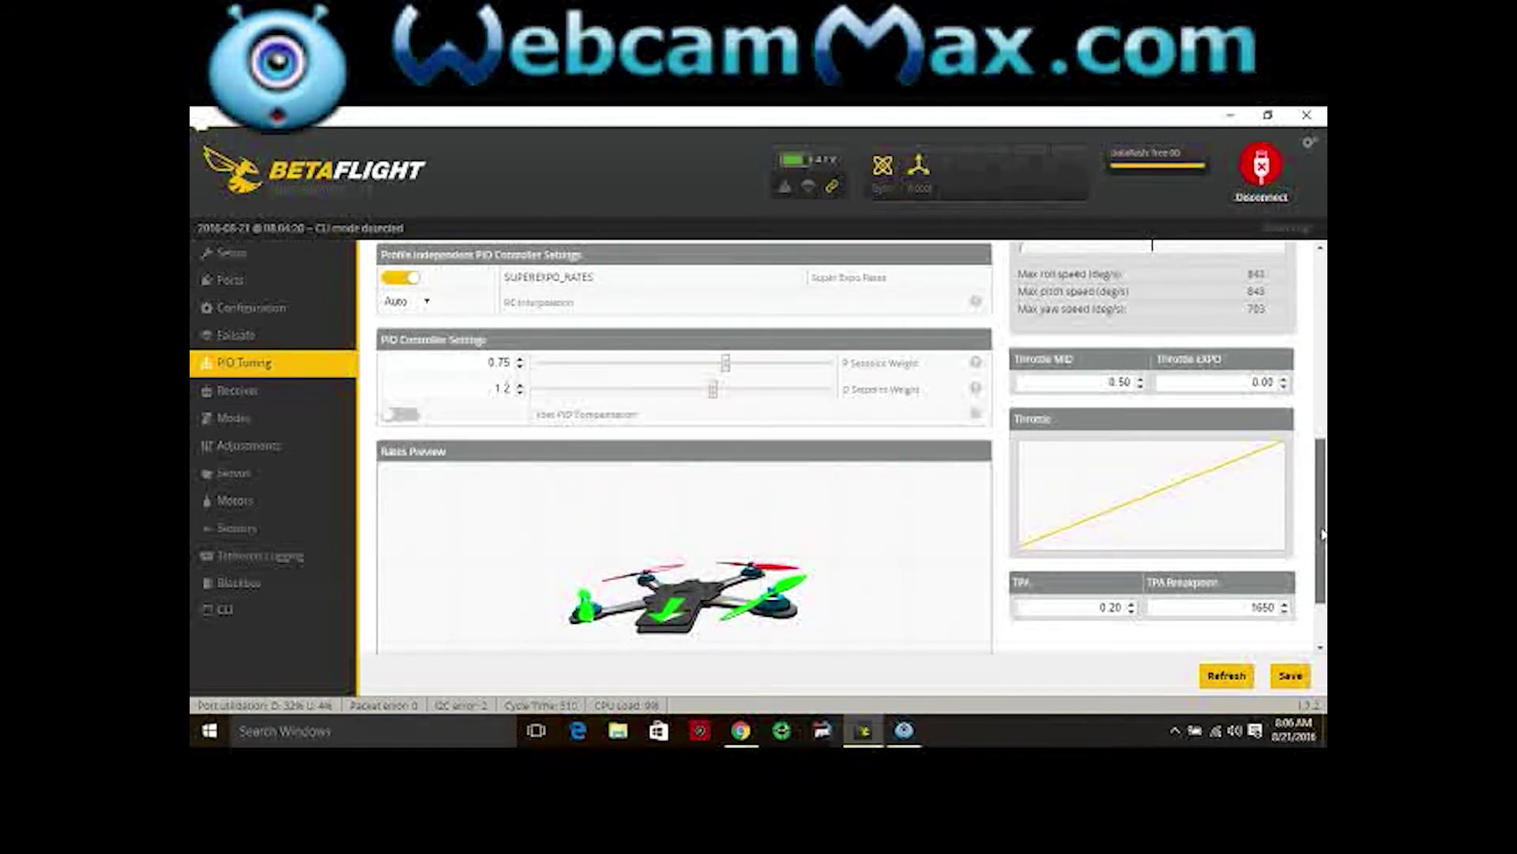
Set RC Expo to 0.12 for roll and pitch and 0.11 for yaw, and save the PID tuning settings
scroll(885, 428, up, 6)
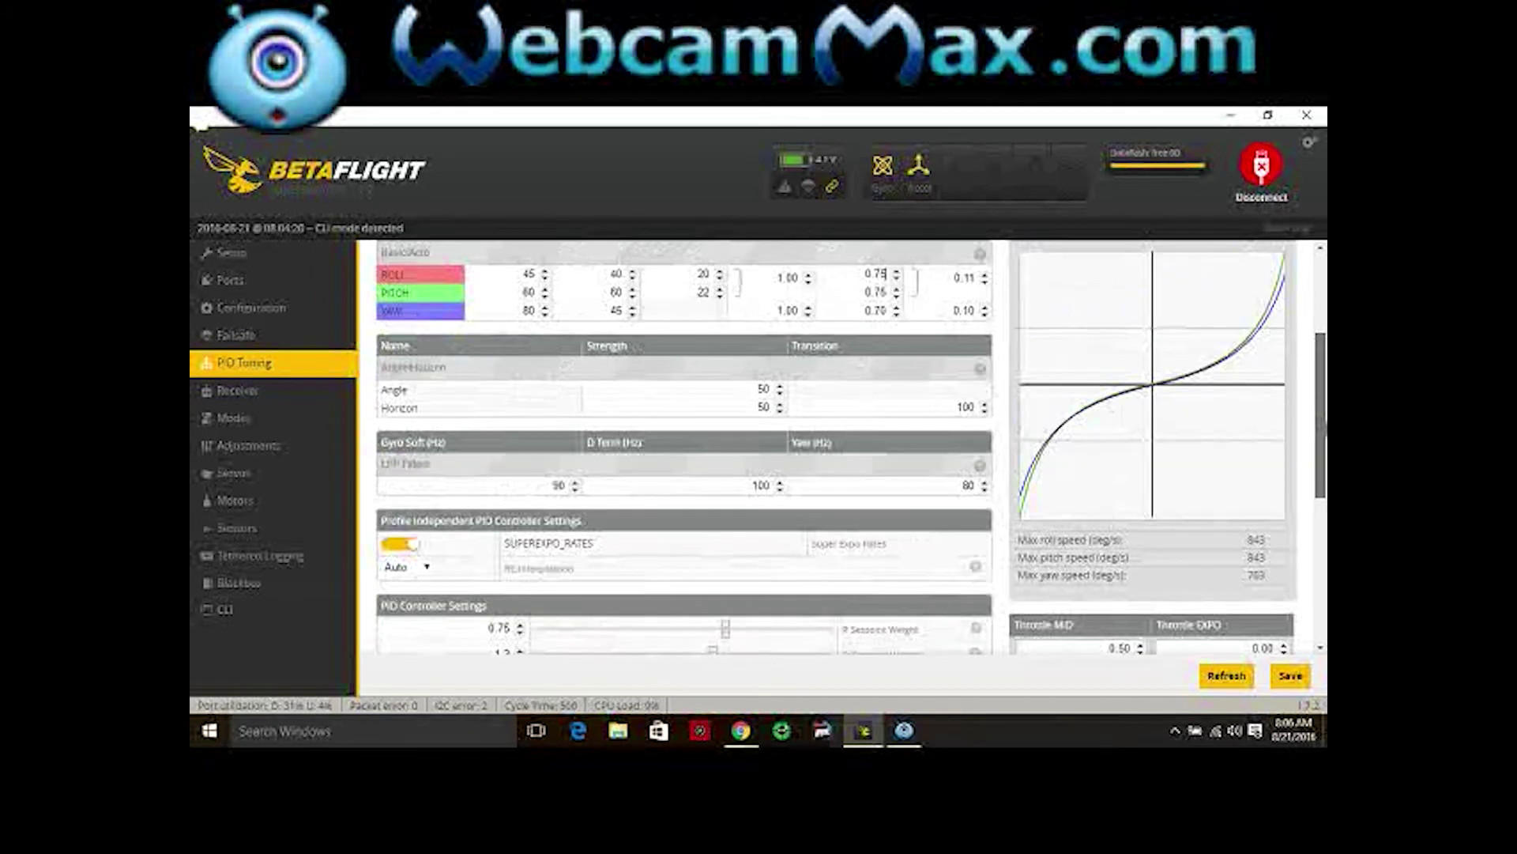
scroll(885, 428, up, 1)
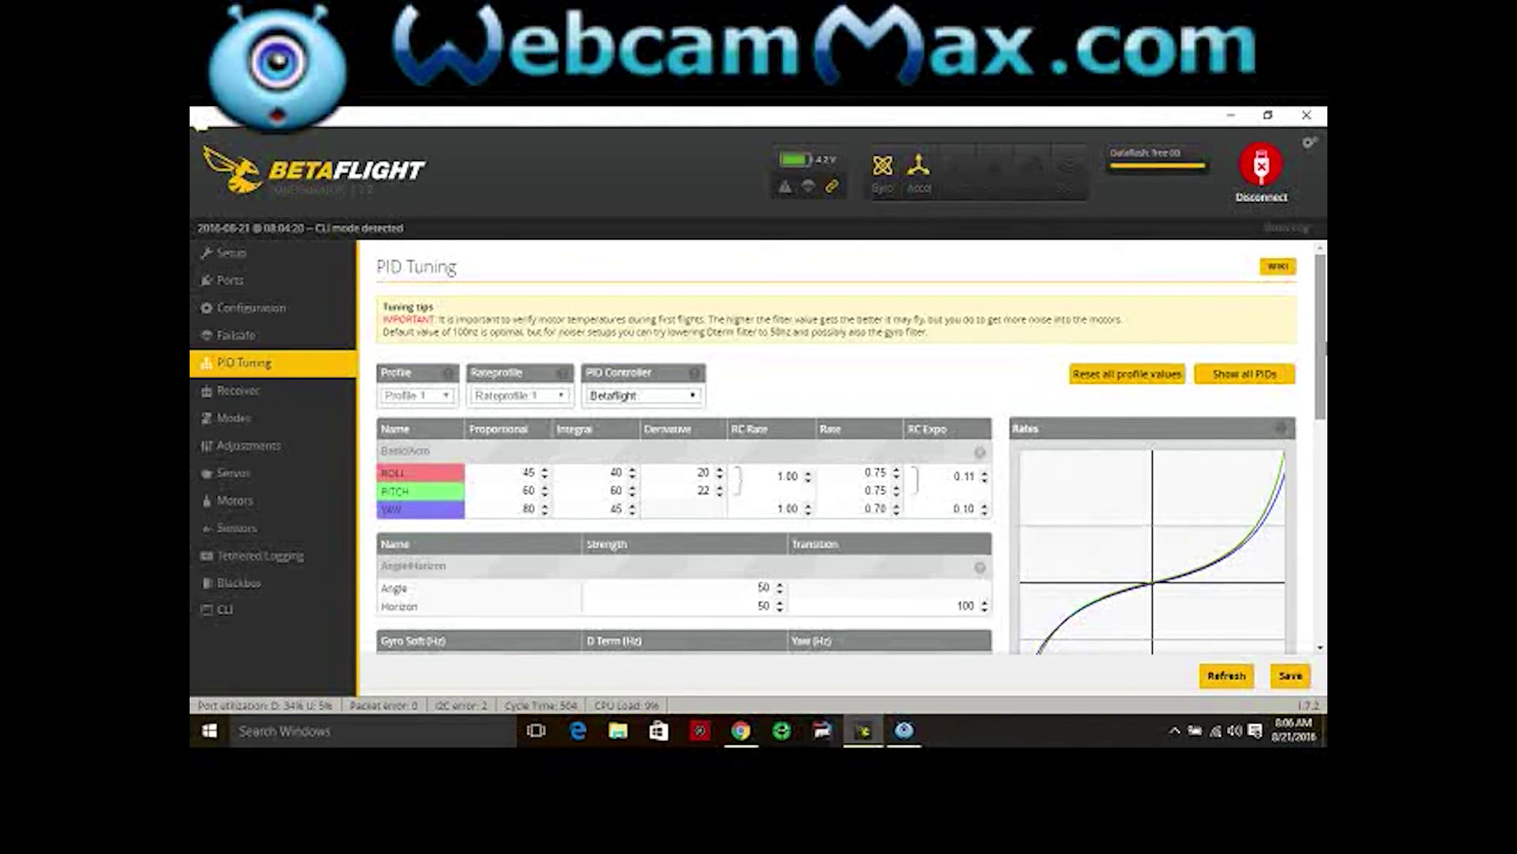
click(886, 472)
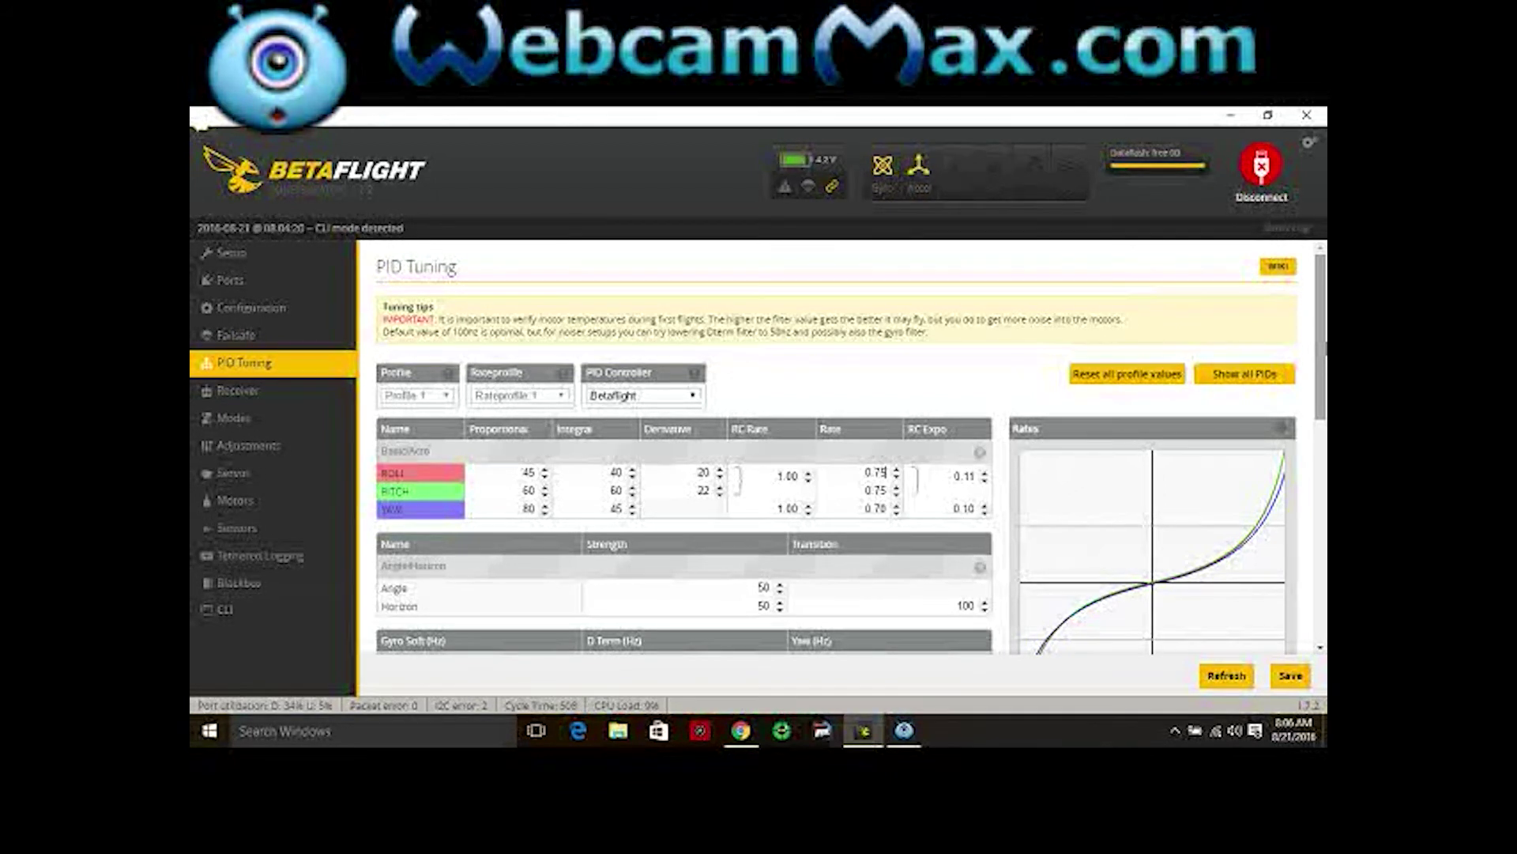
click(984, 473)
click(985, 504)
click(1289, 678)
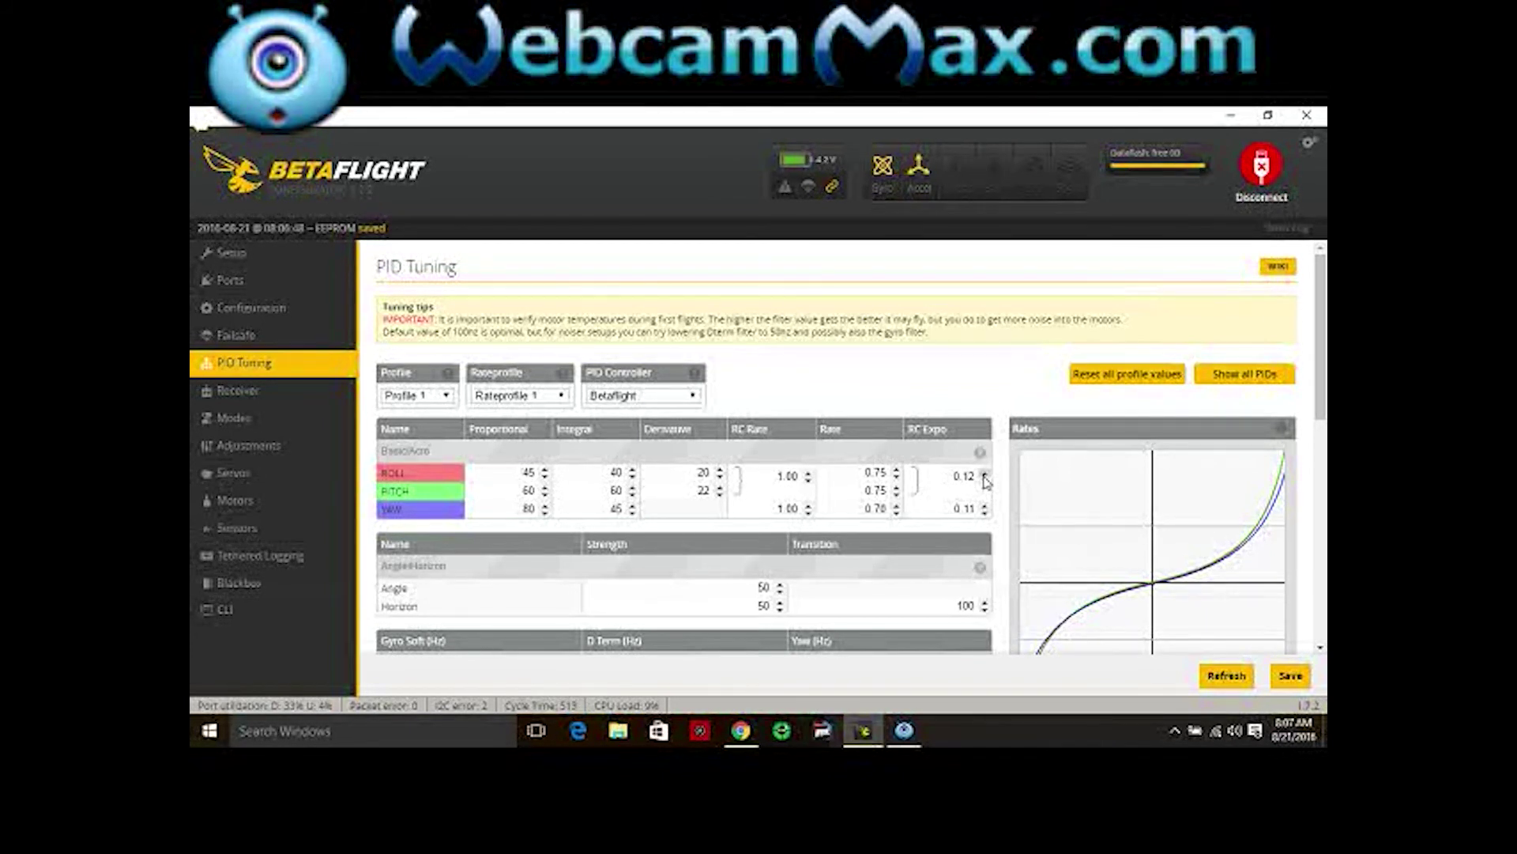
Raise the roll and pitch RC Expo to 0.71 to preview the rates curve, and return it to 0.12
drag(985, 474, 985, 478)
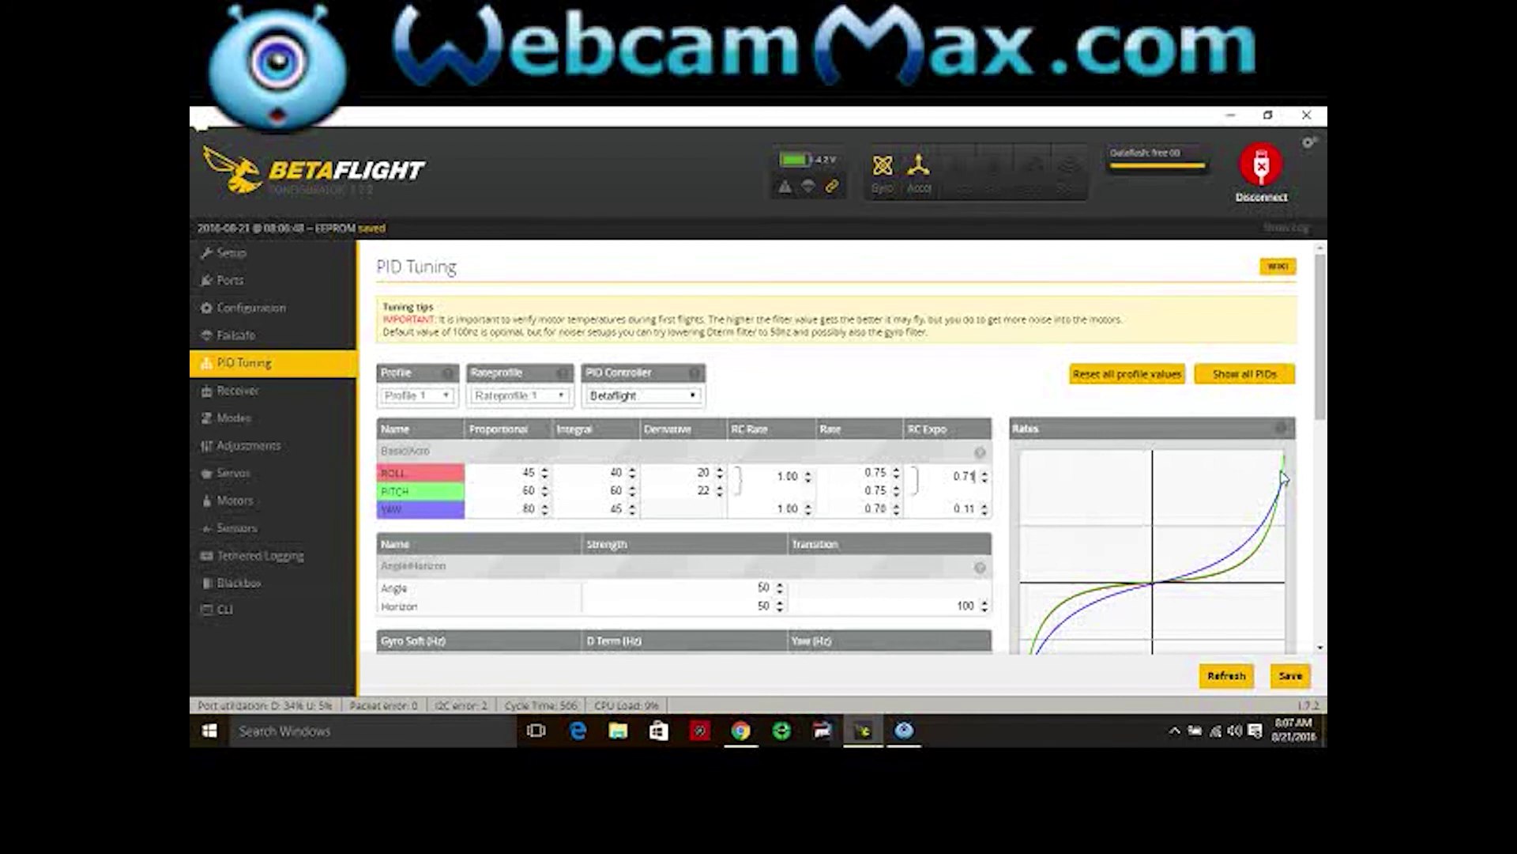
click(984, 480)
click(985, 482)
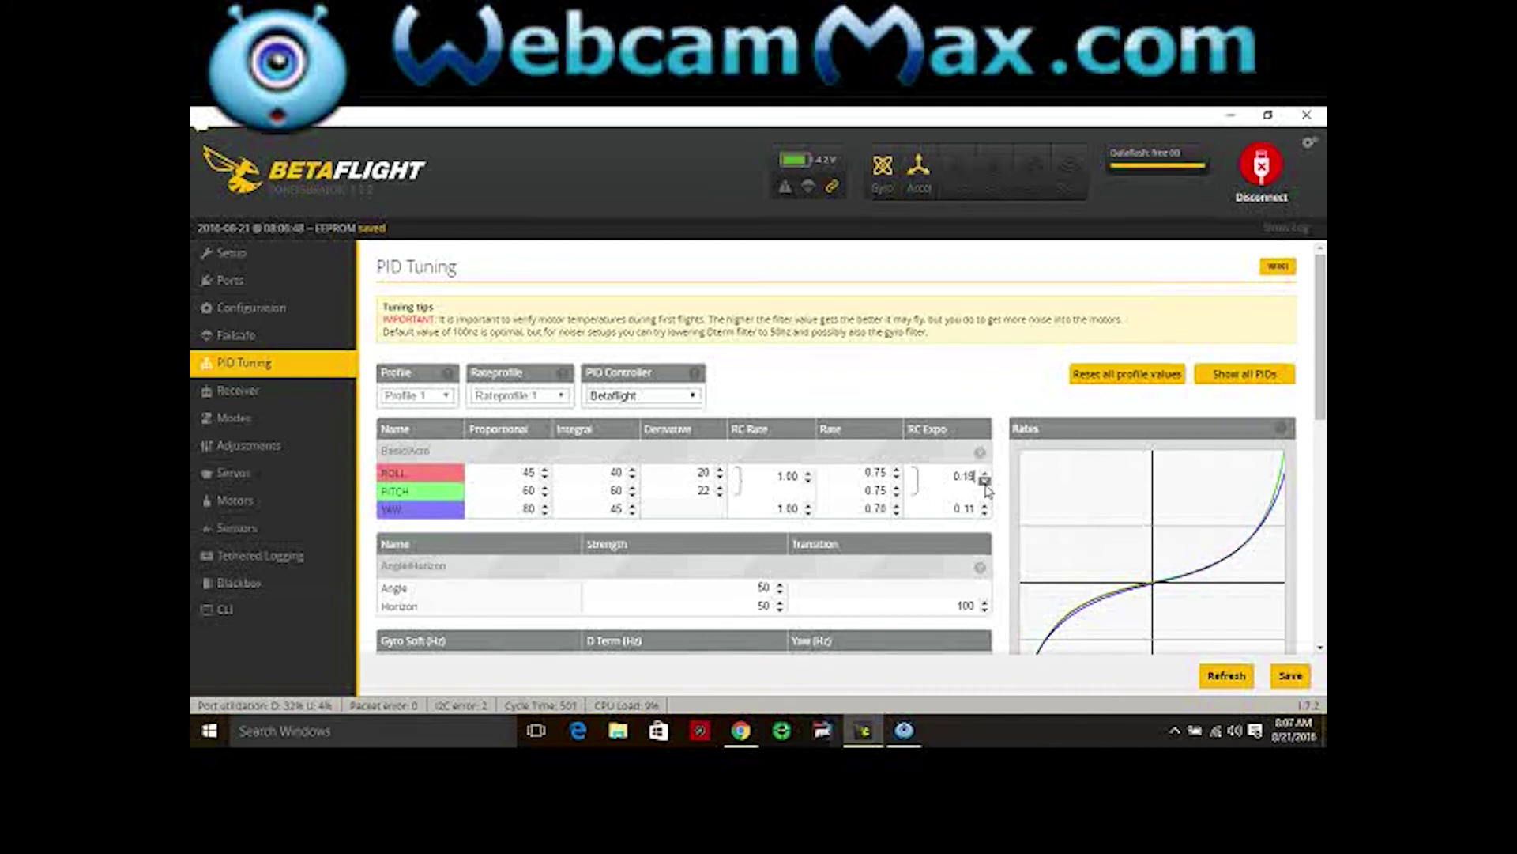
click(985, 482)
click(984, 482)
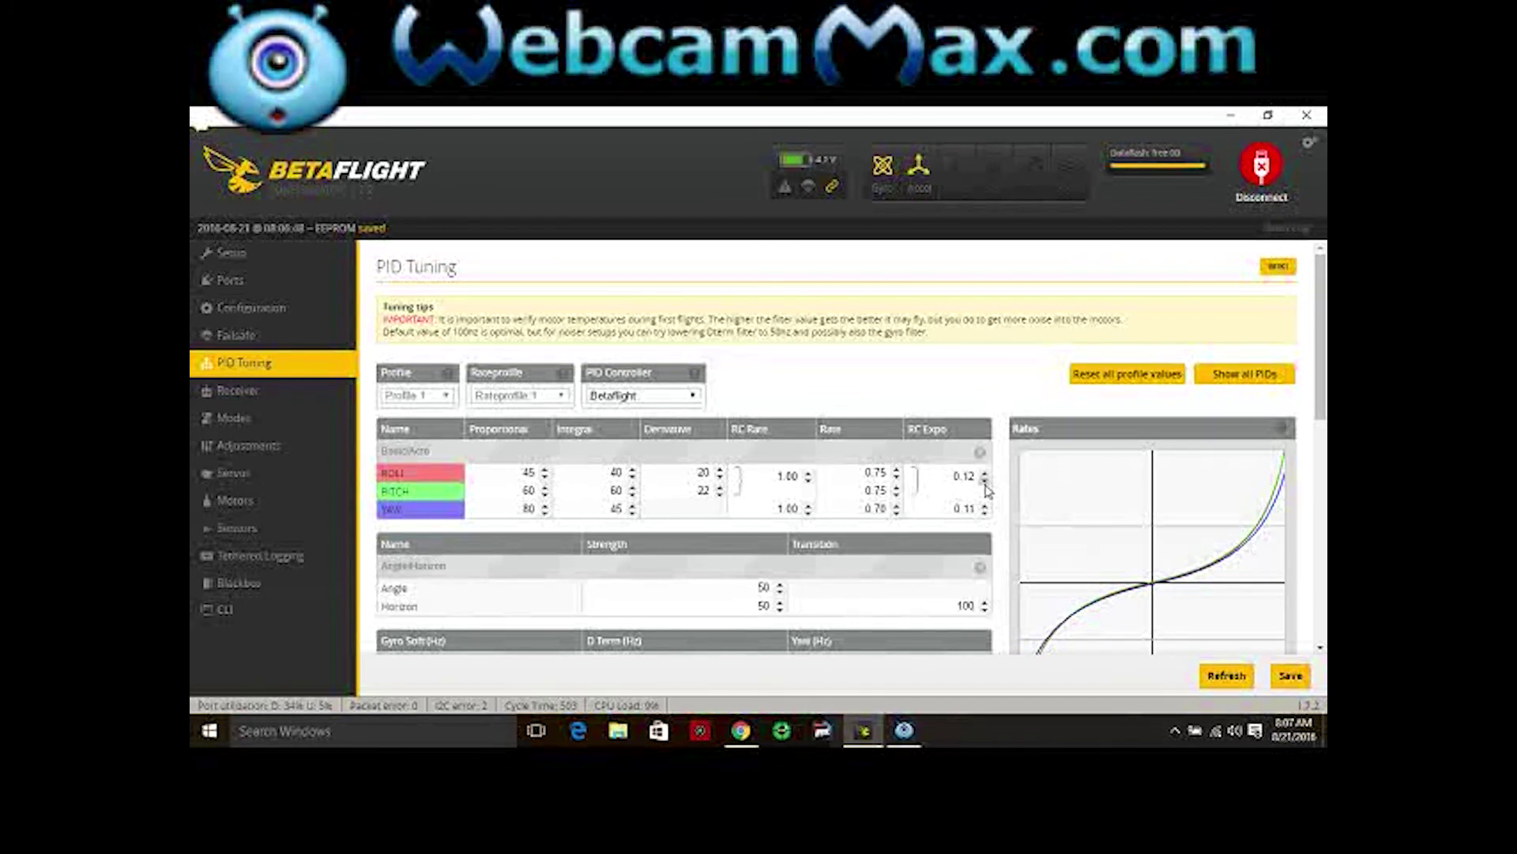
Save the PID tuning settings and switch to the WebcamMax window
click(1297, 677)
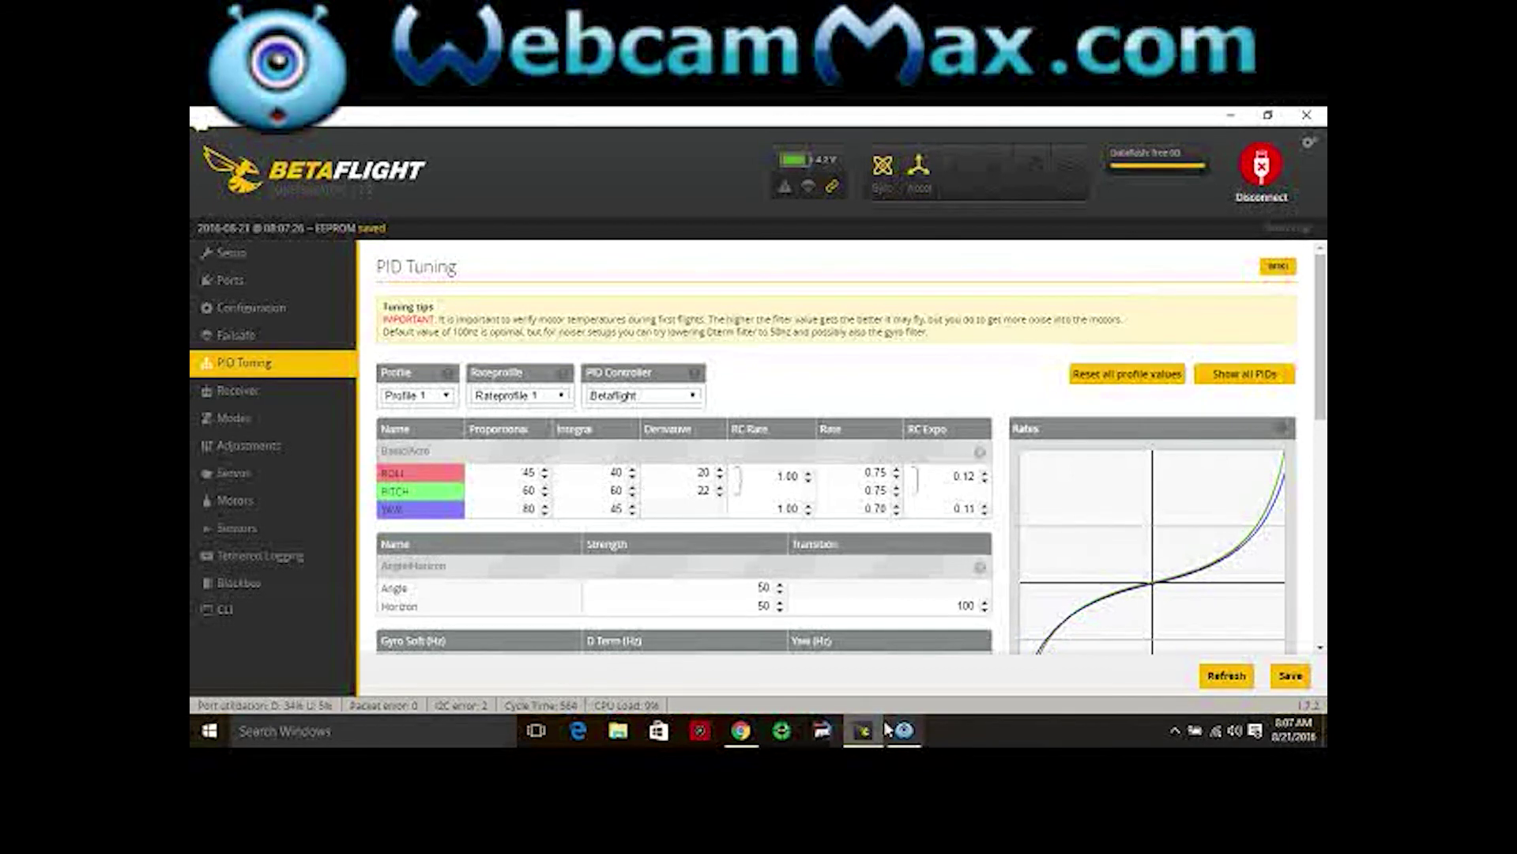
mouse_move(896, 727)
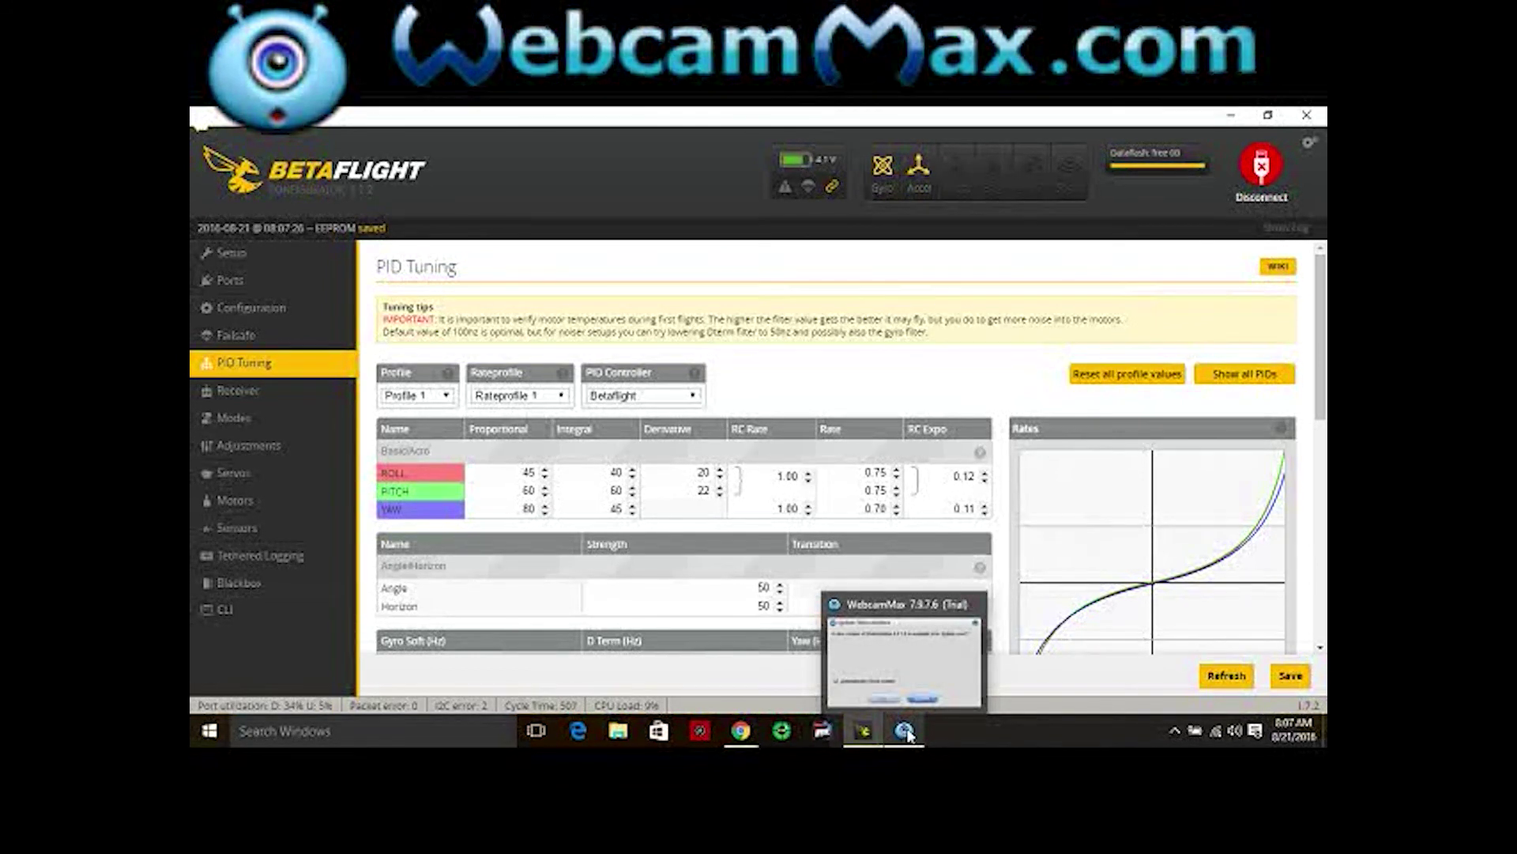
click(905, 731)
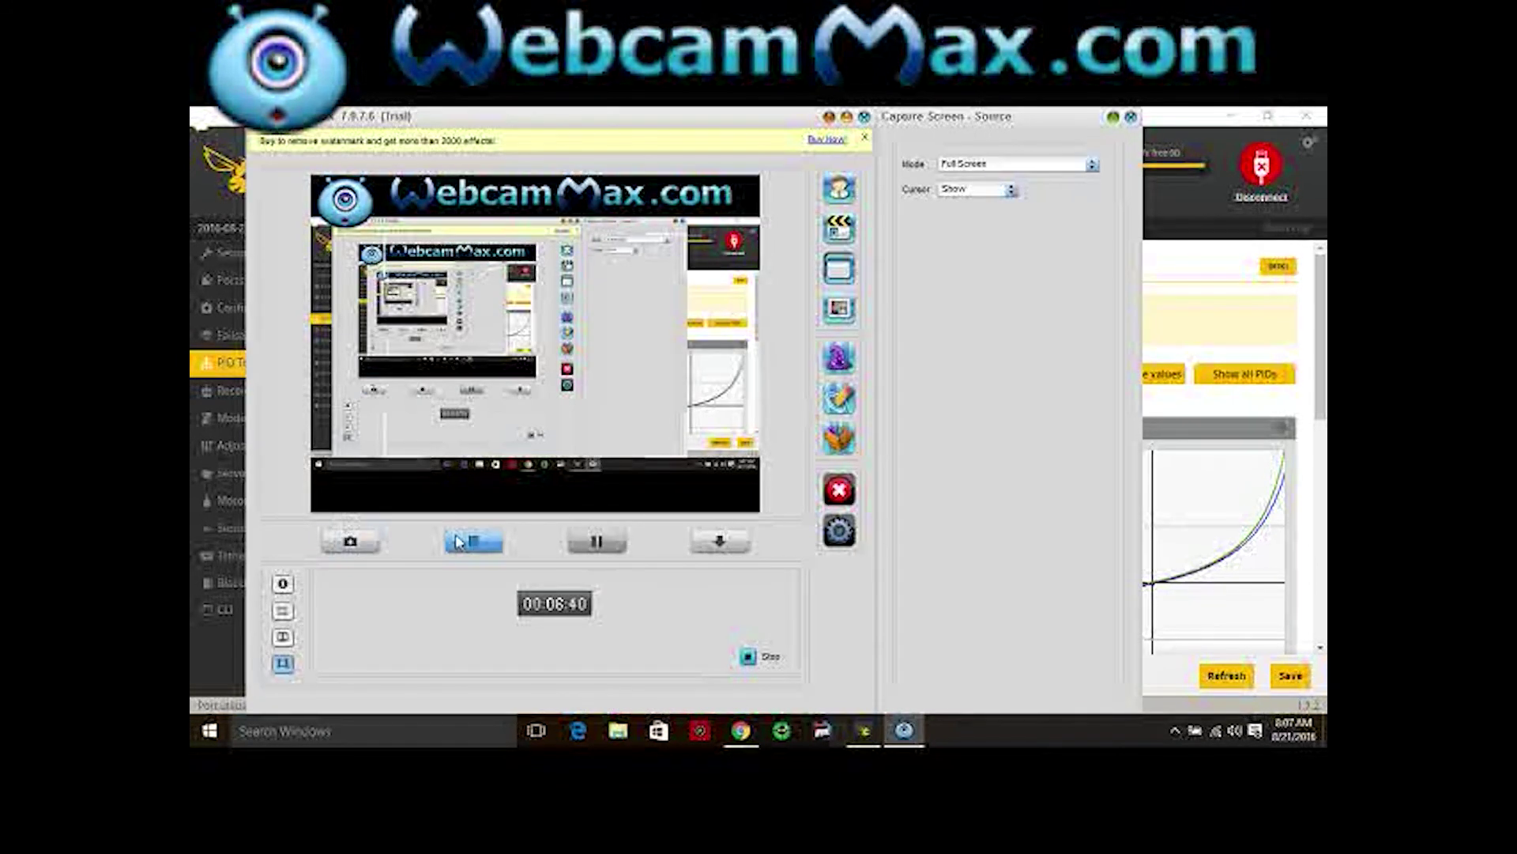